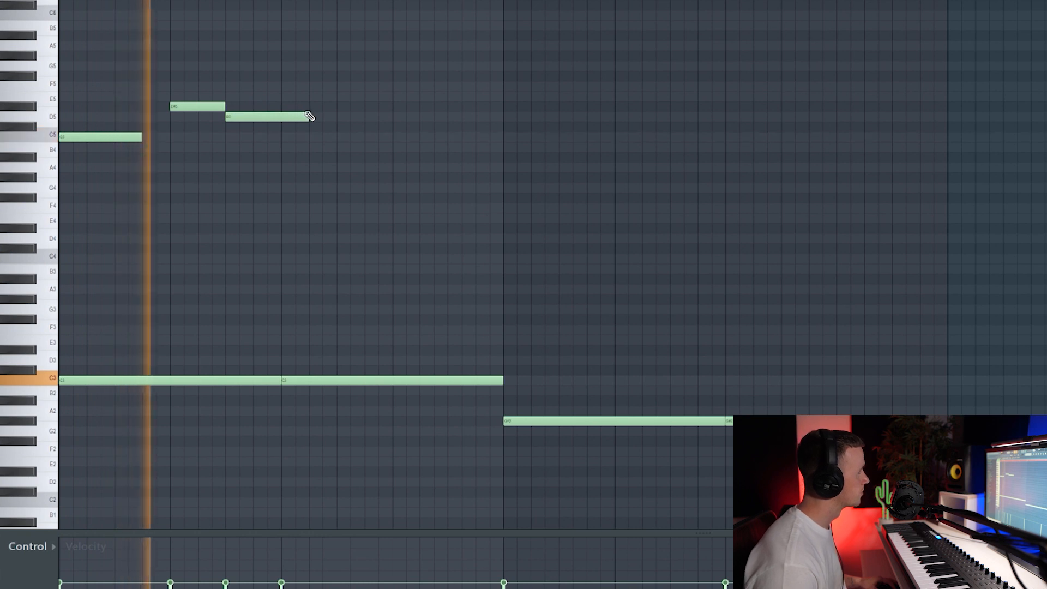
Step: Duplicate the opening two-bar melody phrase three times so it fills the eight-bar pattern
key("space")
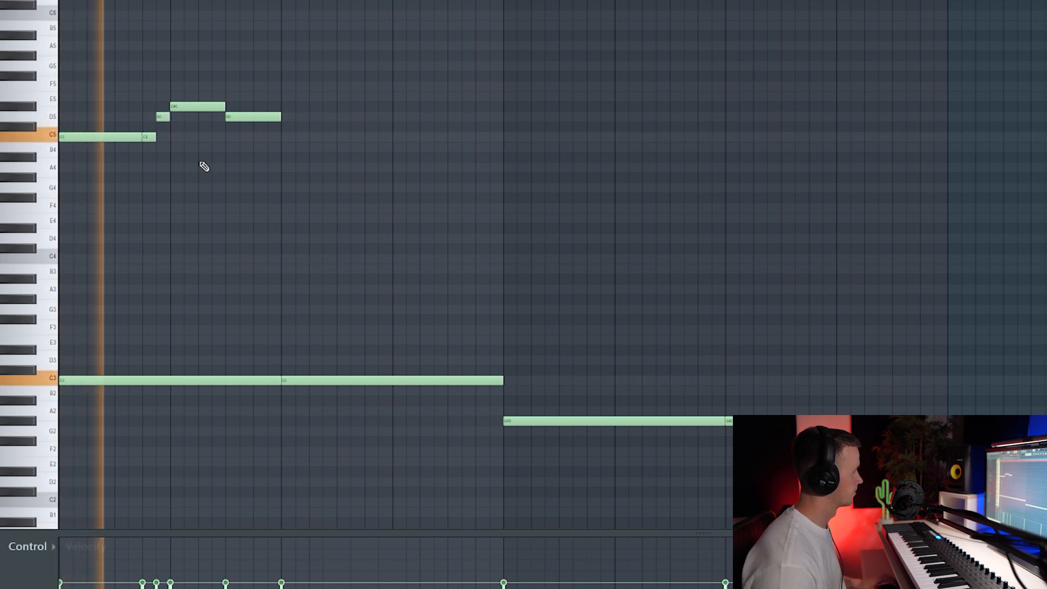
left_click_drag(296, 179, 87, 84)
key("ctrl+b")
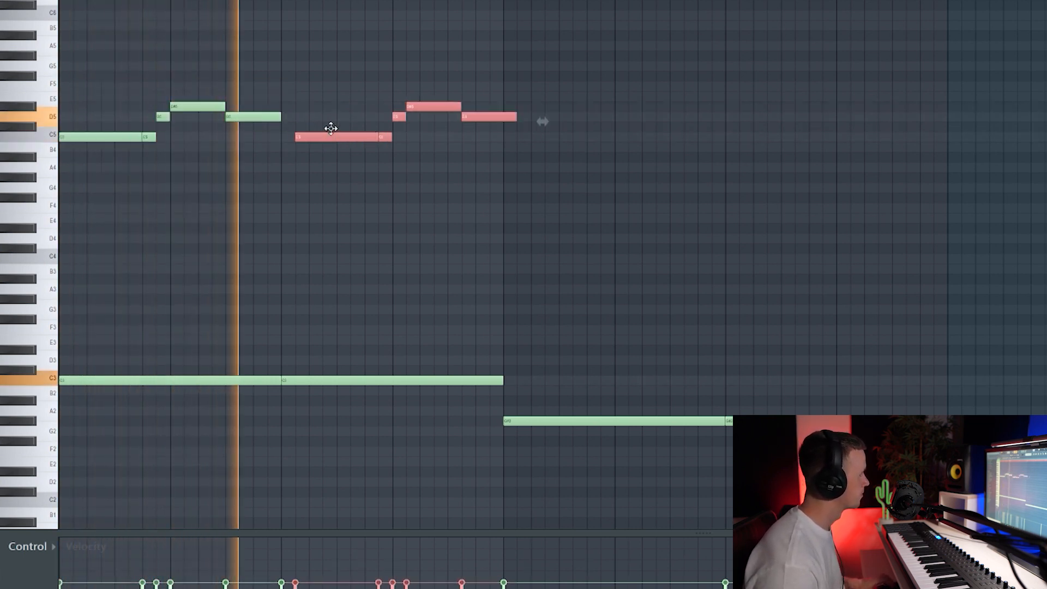
key("ctrl+b")
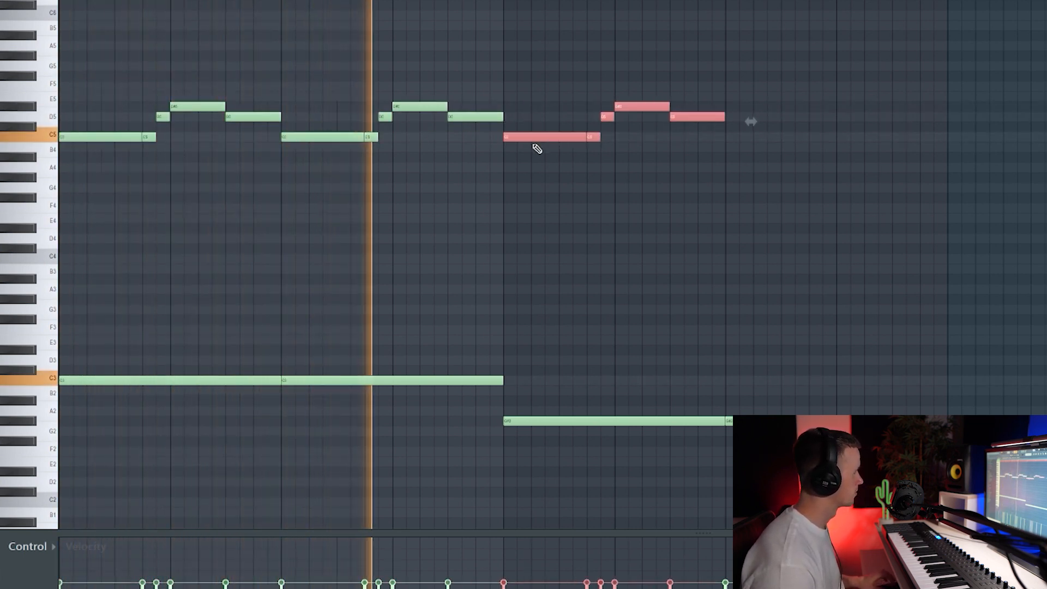
key("ctrl+b")
left_click(679, 227, "ctrl")
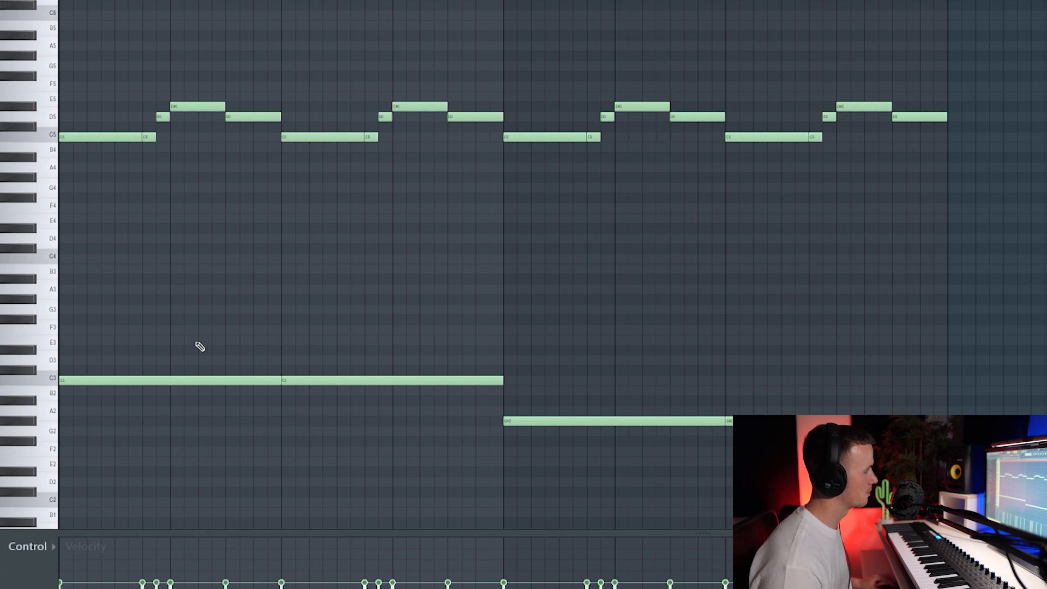
Step: Add two-bar D#3 and G3 notes above the first C3 bass note and play the chord back
left_click(65, 362)
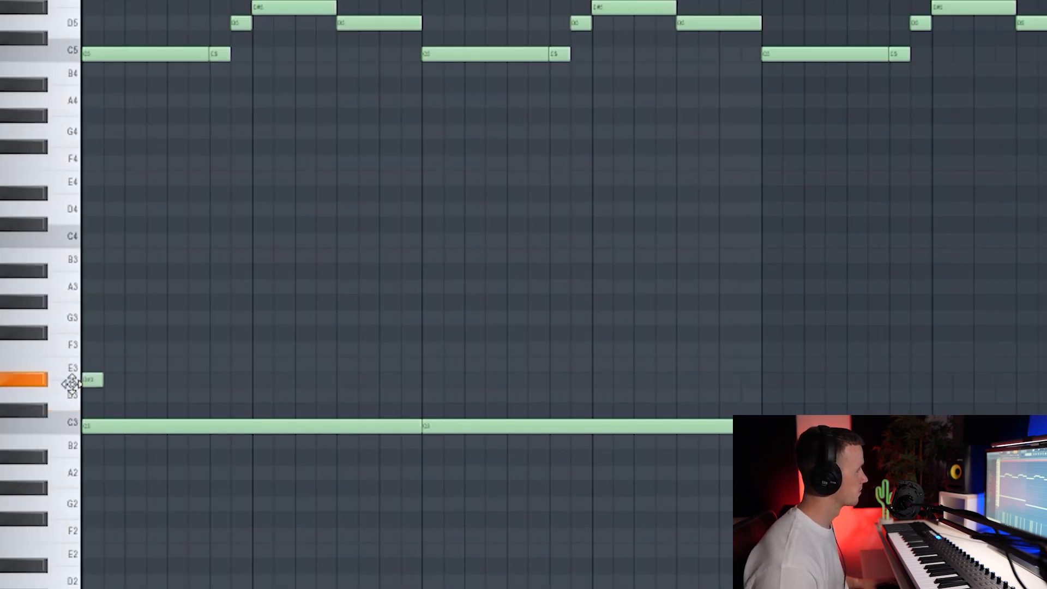
left_click_drag(107, 379, 483, 384)
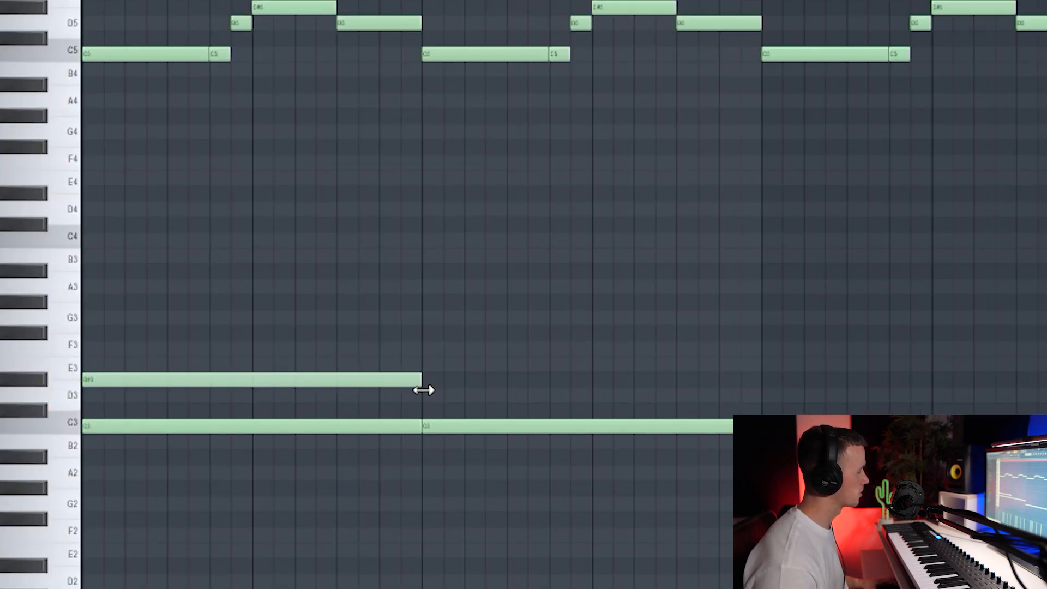
left_click_drag(83, 344, 58, 315)
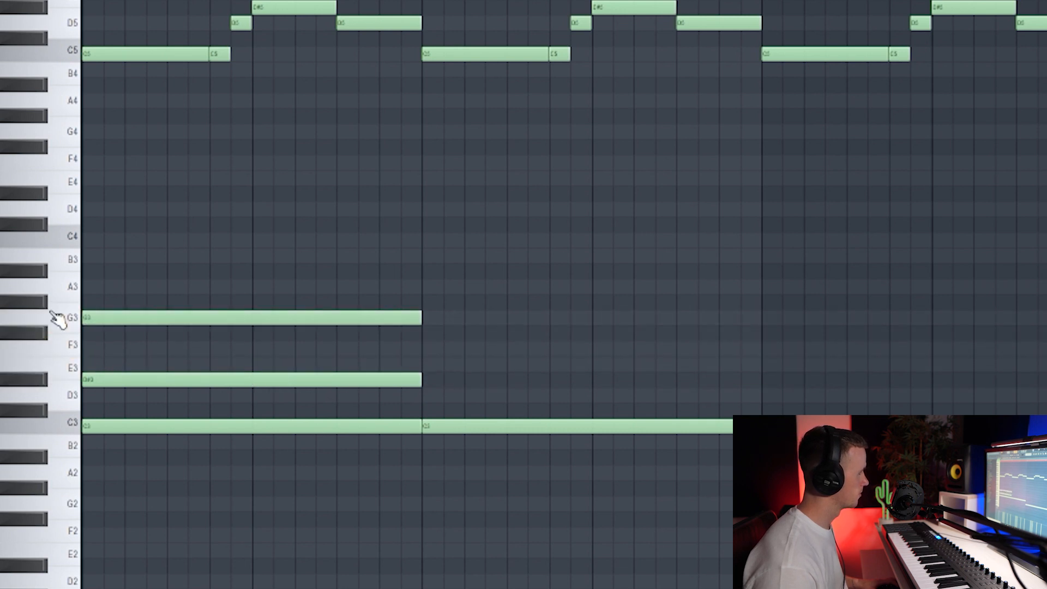
key("space")
key("space")
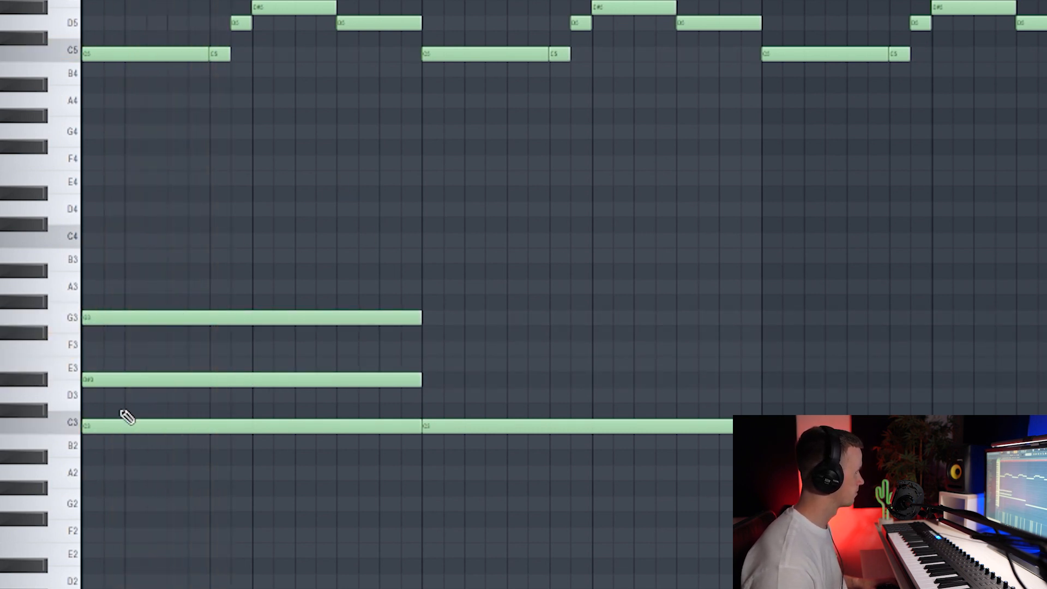
Step: Raise the D#3 chord note one octave to D#4 and repeat G3 and D#4 above the second C3 note
left_click(120, 376, "ctrl")
key("ctrl+Up")
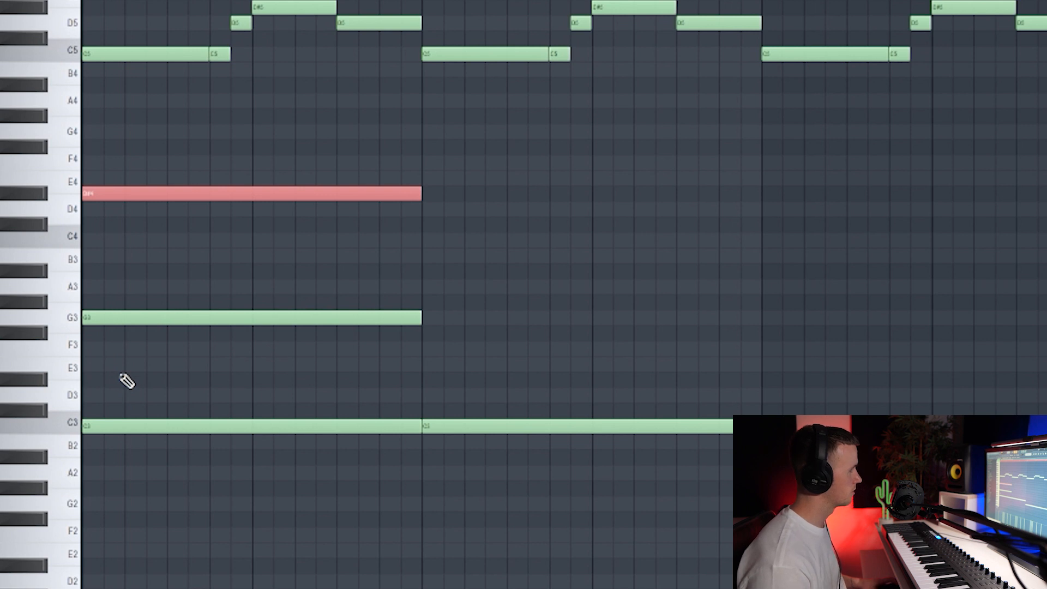
key("space")
key("ctrl+d")
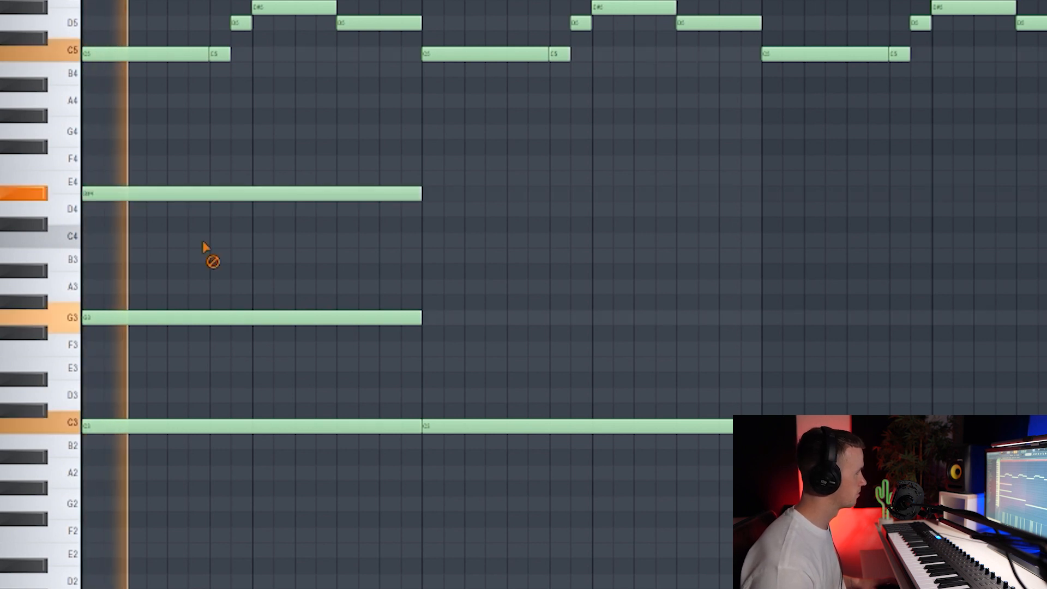
left_click(424, 316)
left_click(429, 195)
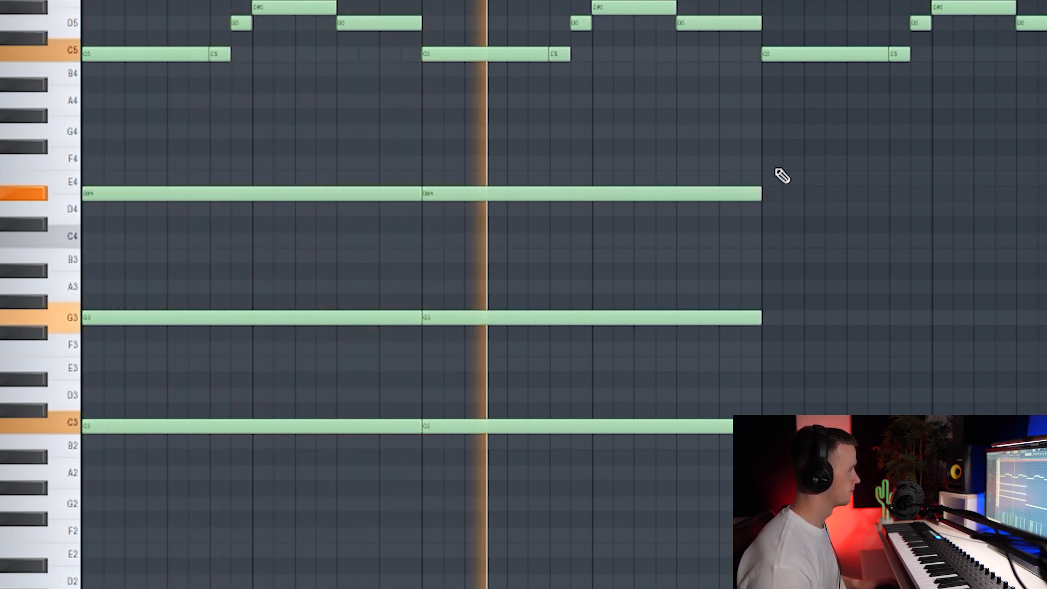
Step: Build the G#2 chord with F3 and a C3 raised one octave to C4, and repeat both above the next G#2 note
left_click(767, 347)
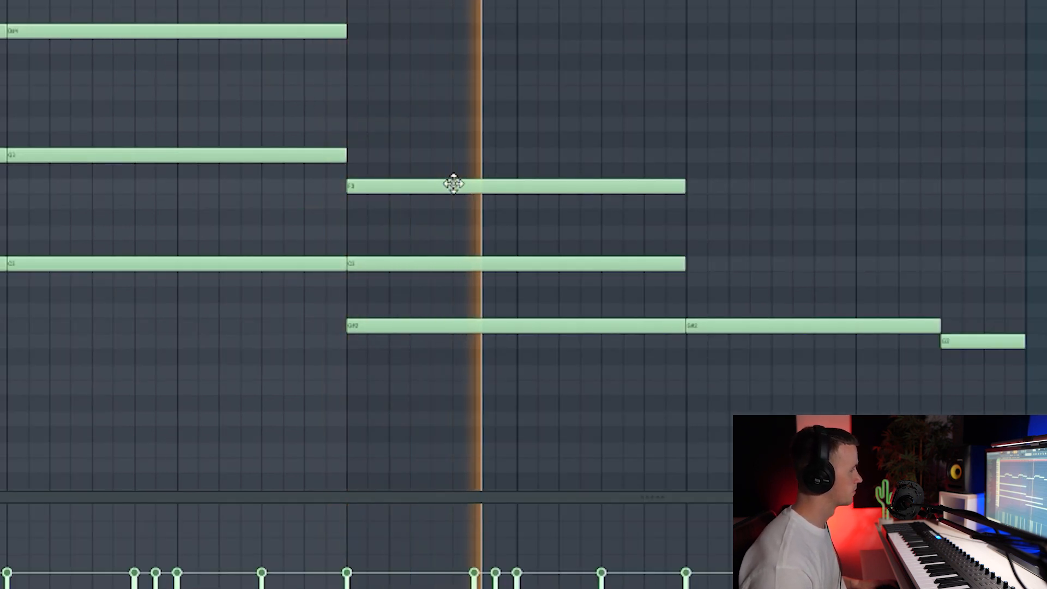
key("space")
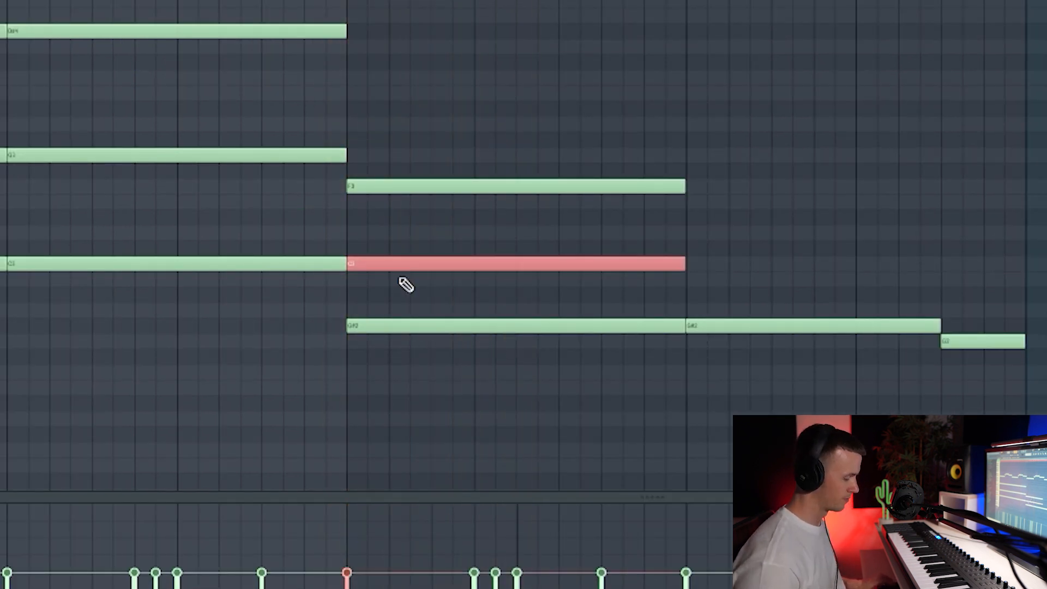
key("ctrl+Up")
key("space")
key("ctrl+d")
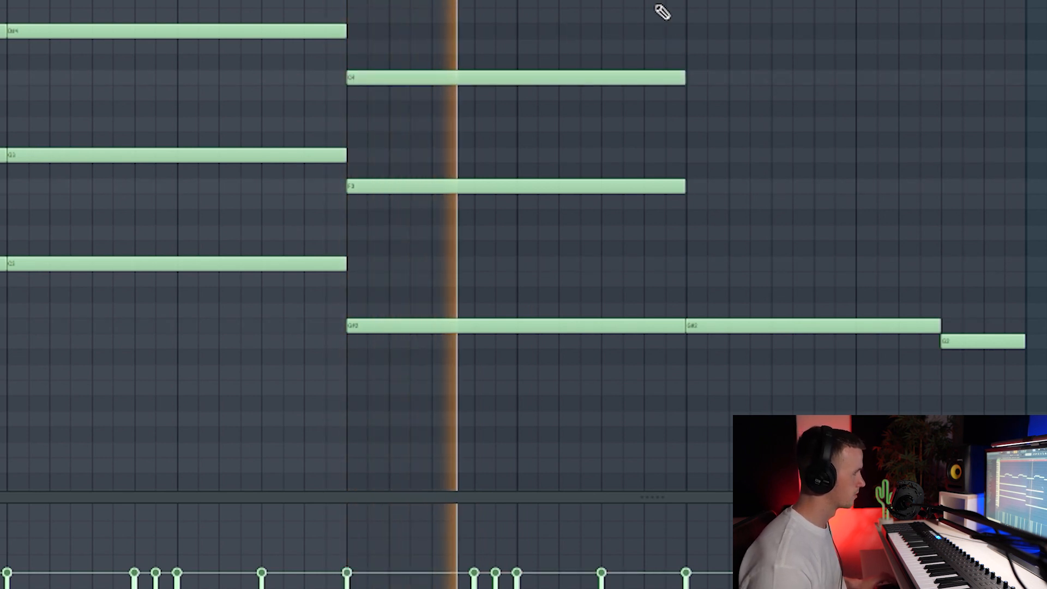
left_click(695, 186)
left_click(706, 77)
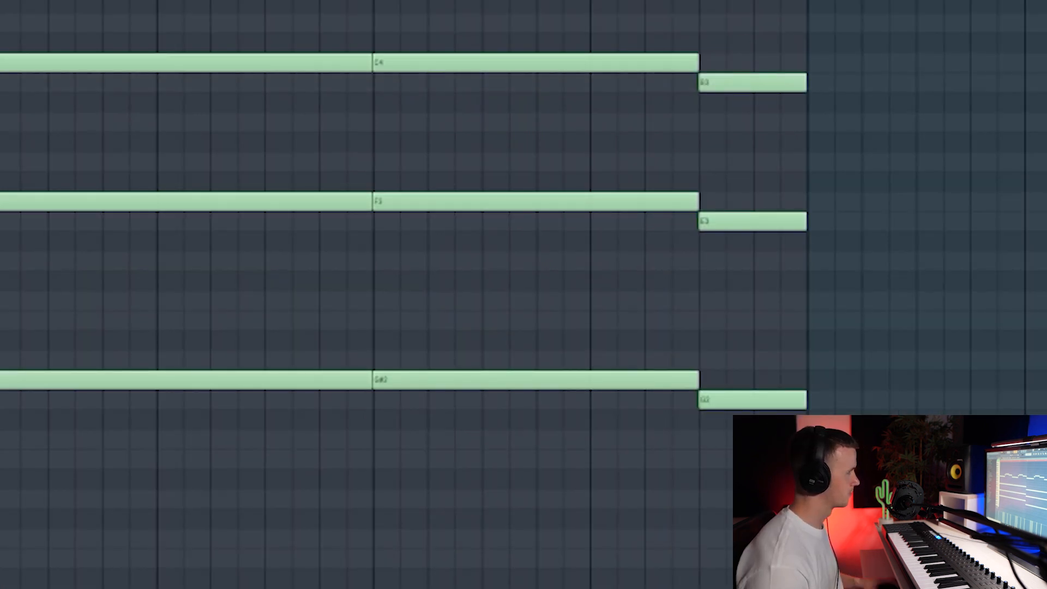
Step: Revoice the short final chord over G2 by lowering E3 to D#3 and raising B3 to C4
key("space")
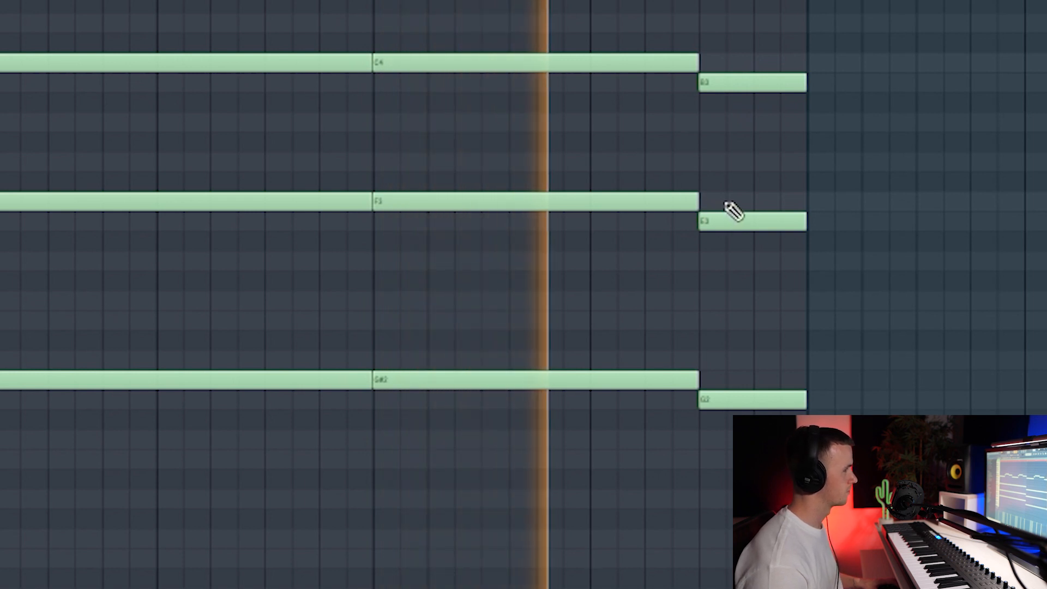
key("space")
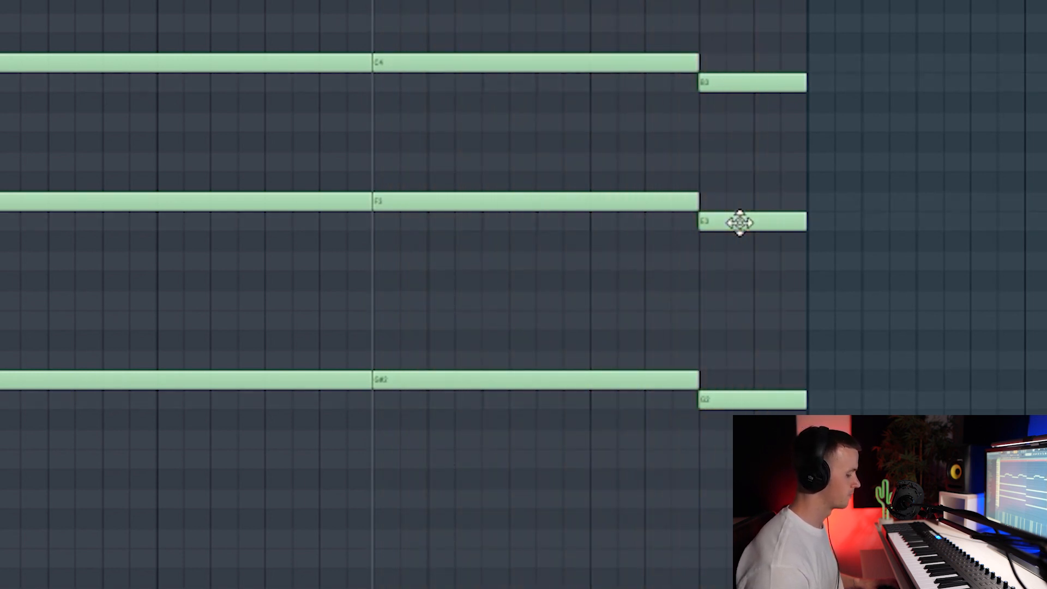
key("space")
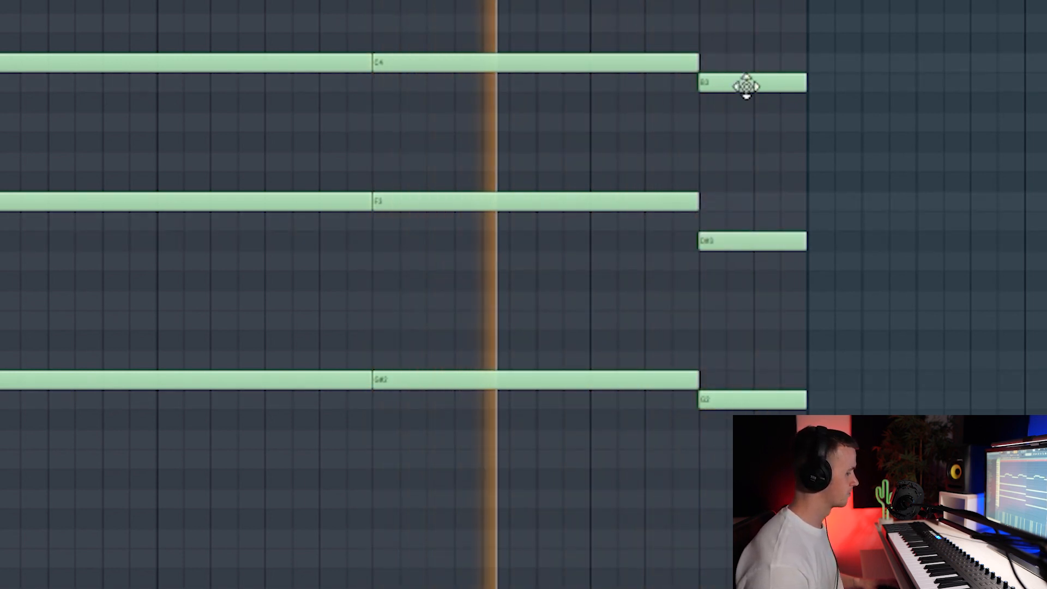
left_click_drag(745, 85, 751, 61)
key("space")
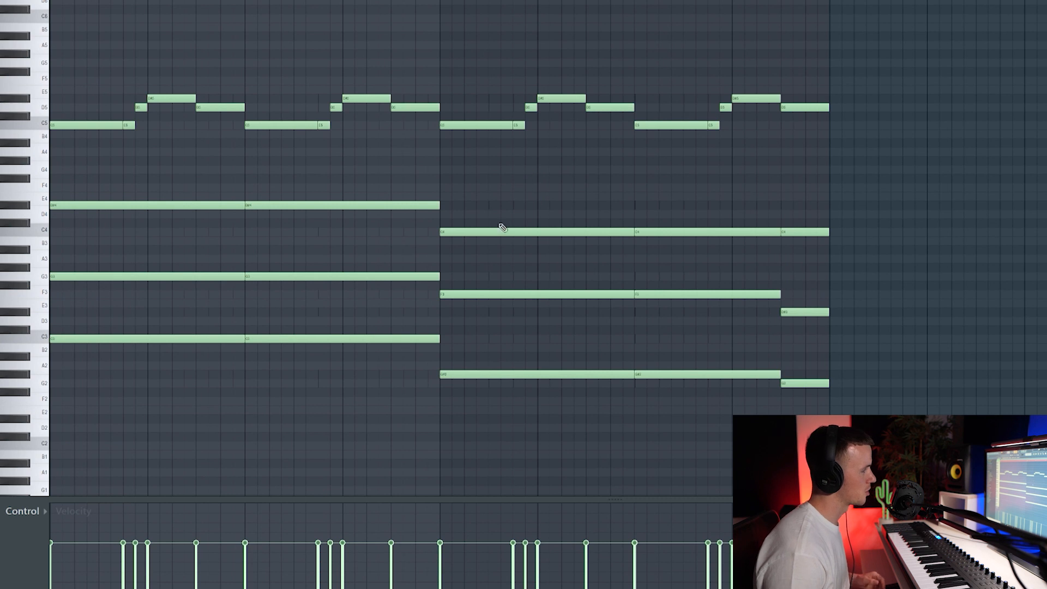
Step: Copy all the chord notes below the melody and paste them into the piano roll of the Capsule #3 channel
left_click_drag(187, 336, 850, 404)
left_click(448, 309)
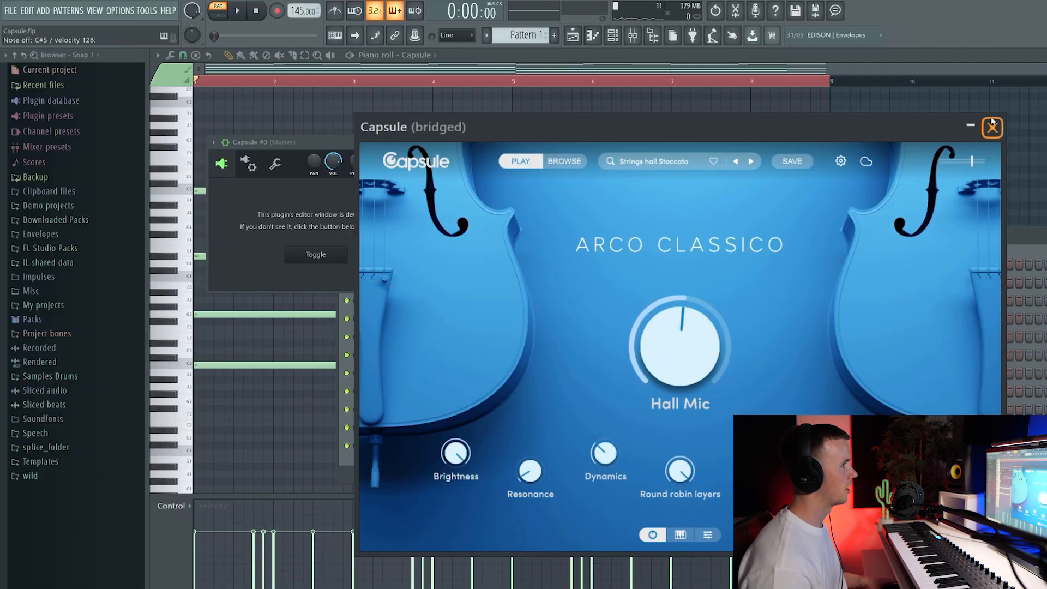
left_click(845, 48)
left_click(493, 429)
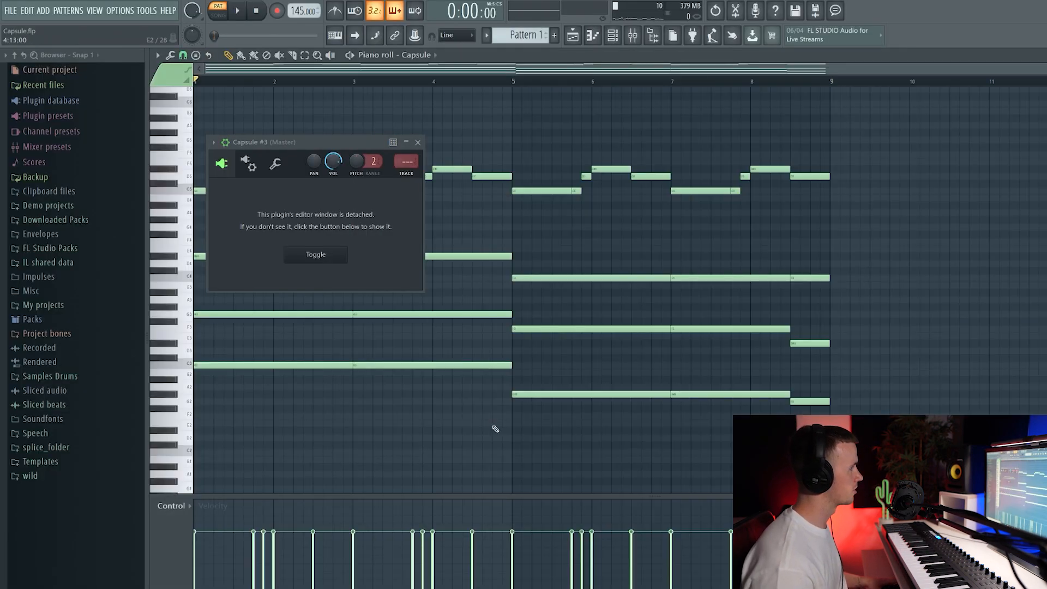
left_click_drag(853, 246, 219, 435)
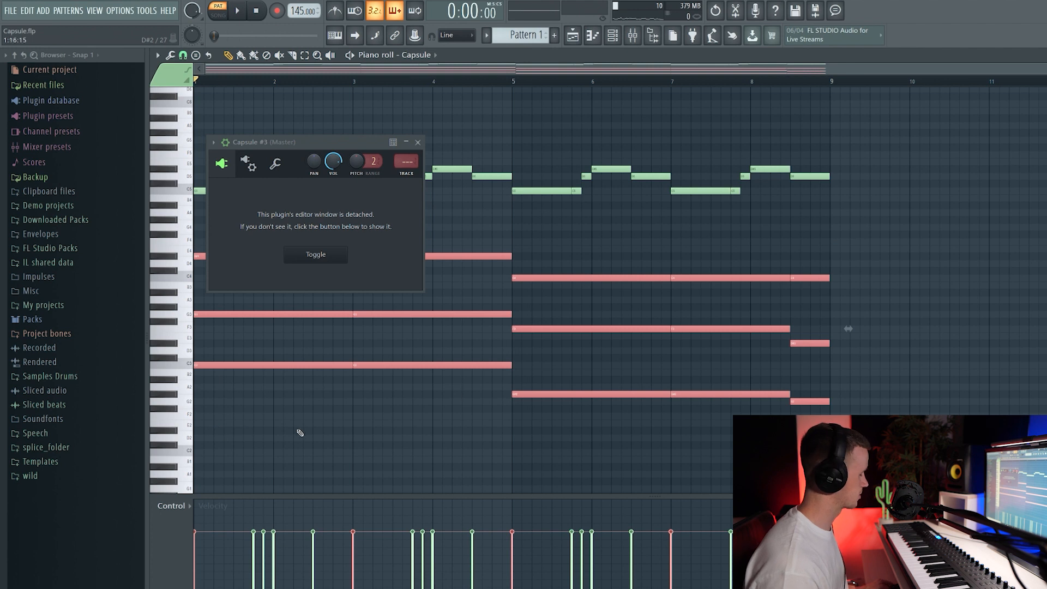
left_click(618, 41)
left_click(466, 457)
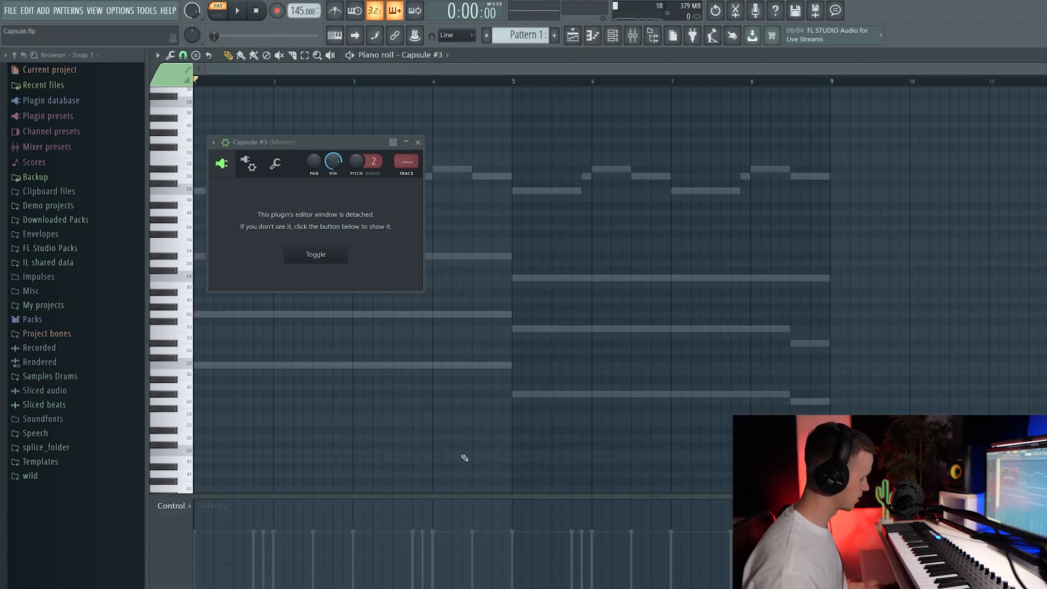
key("ctrl+v")
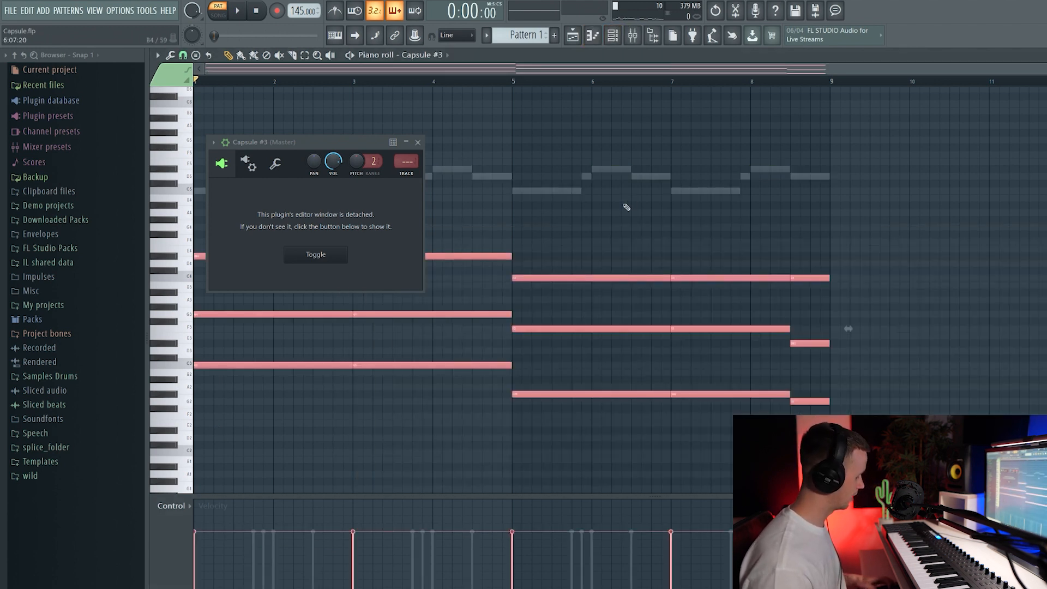
Step: Arpeggiate the pasted chords using the Flip pattern
key("alt+a")
key("space")
left_click(829, 278)
left_click(825, 289)
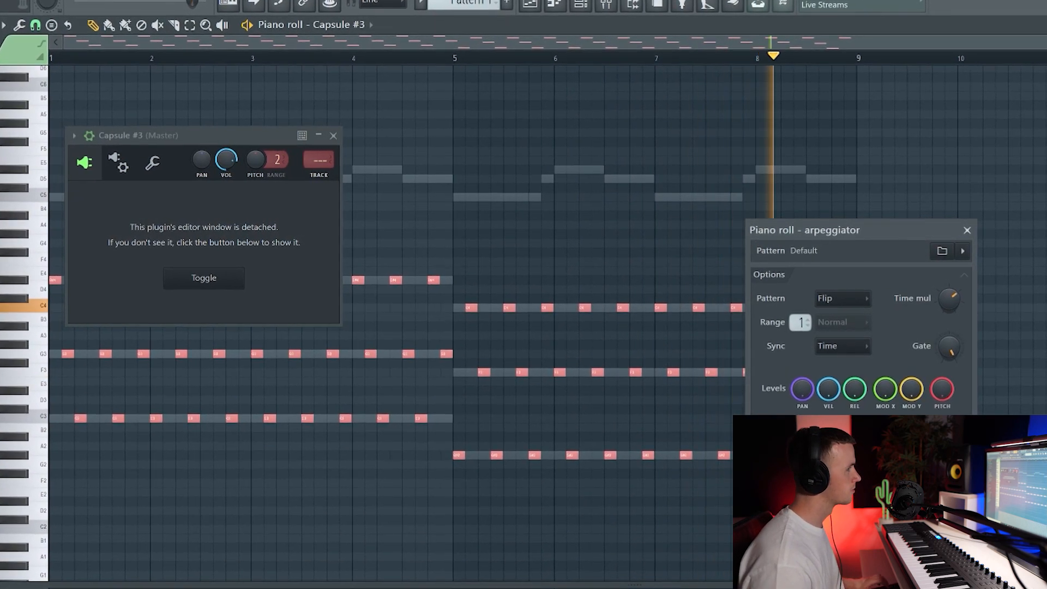
left_click(935, 463)
Step: Transpose all the arpeggio notes up two octaves
key("ctrl+a")
key("ctrl+Up")
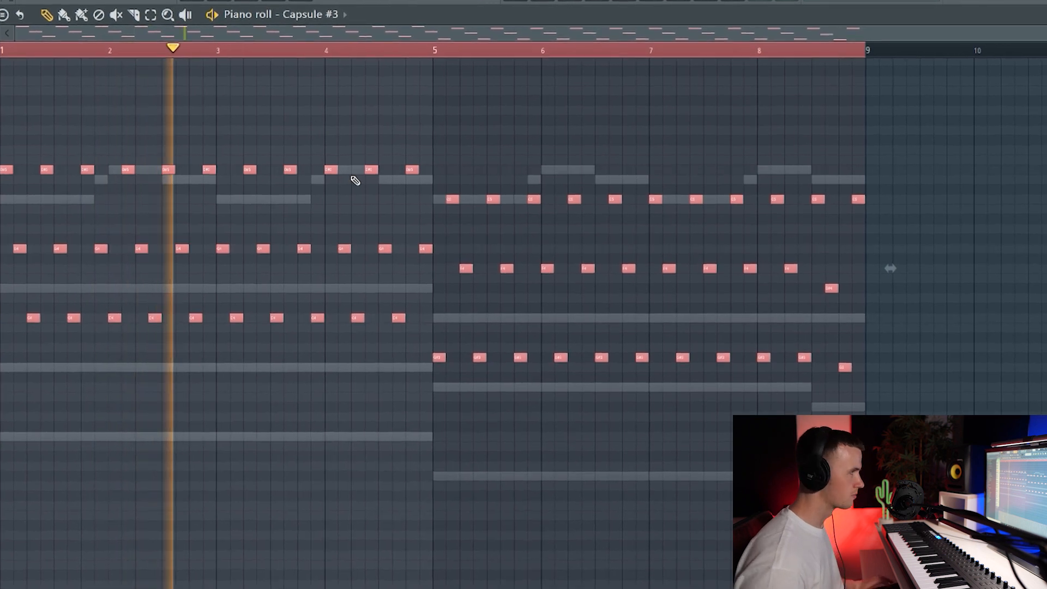
key("ctrl+Up")
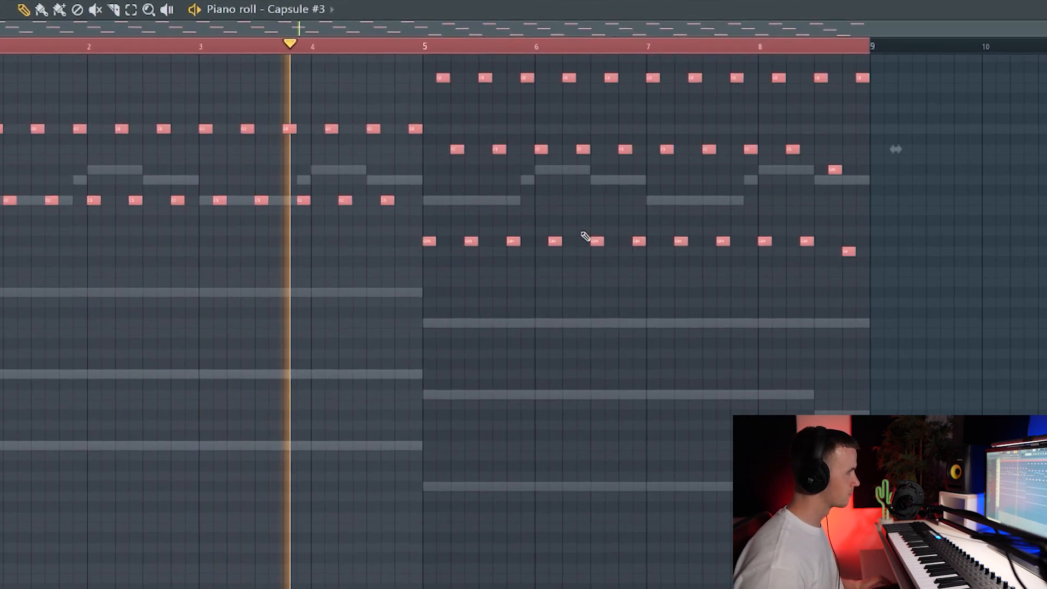
scroll(586, 299, "up", 3)
left_click(539, 477, "ctrl")
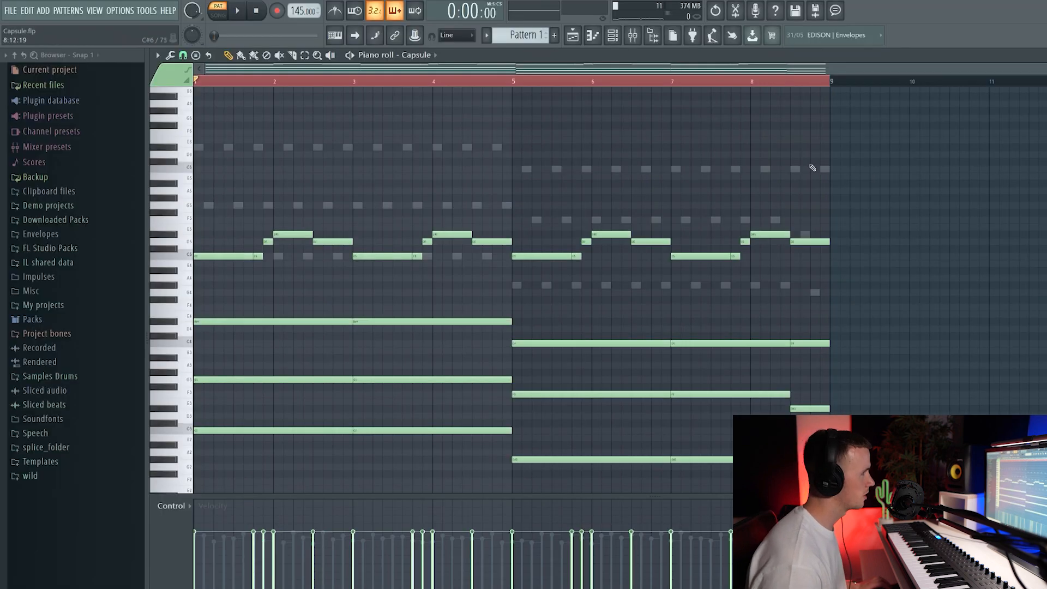
Step: Copy the melody notes from the Capsule channel into a new Capsule instrument channel
left_click_drag(355, 182, 823, 247)
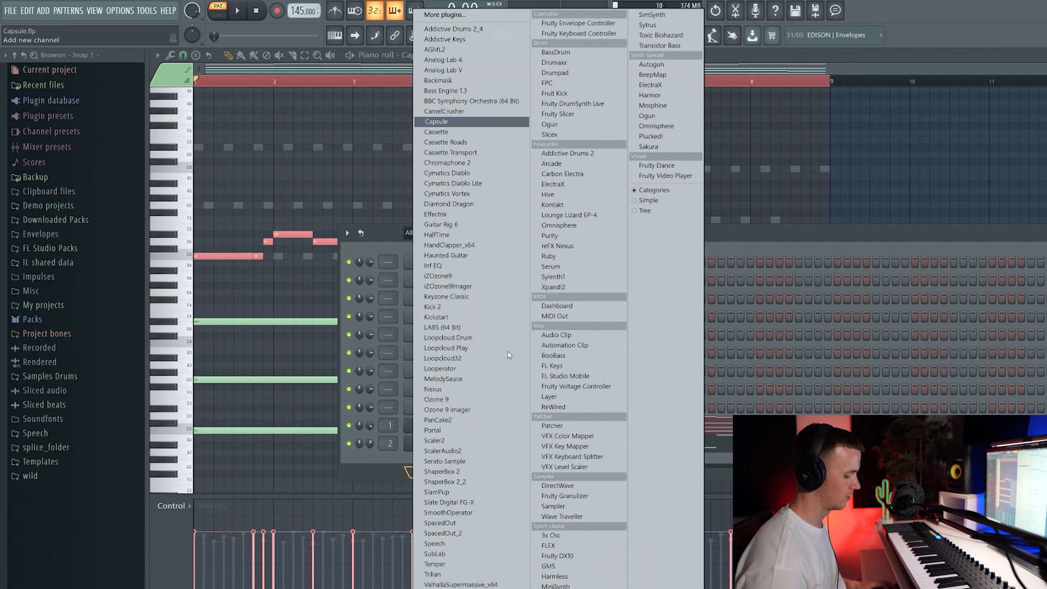
left_click(507, 351)
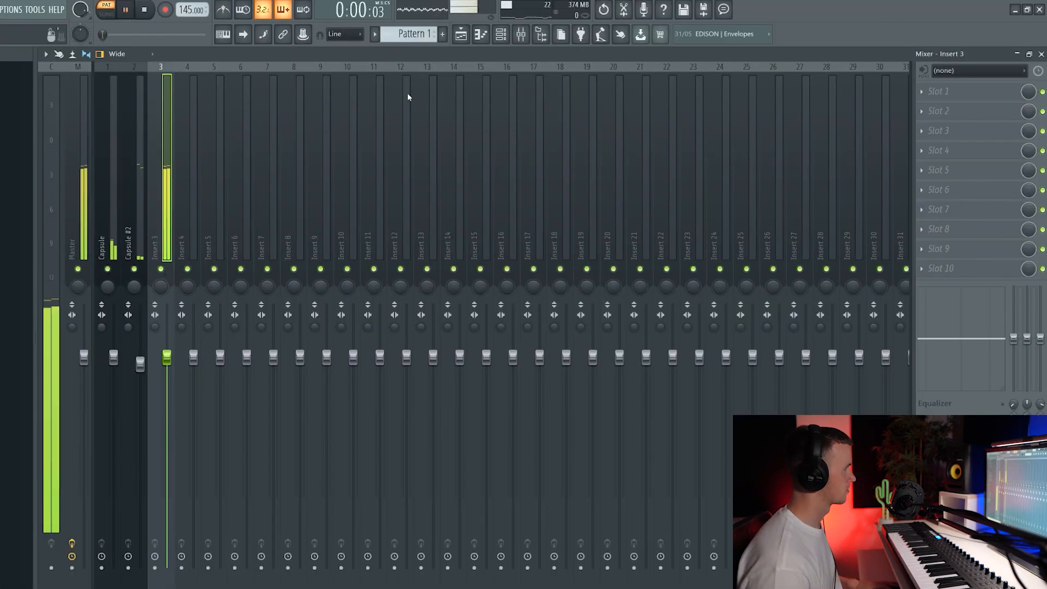
Step: Browse the presets of the Capsule #2 instrument, load Dirty Angels and lower its cutoff
left_click(509, 34)
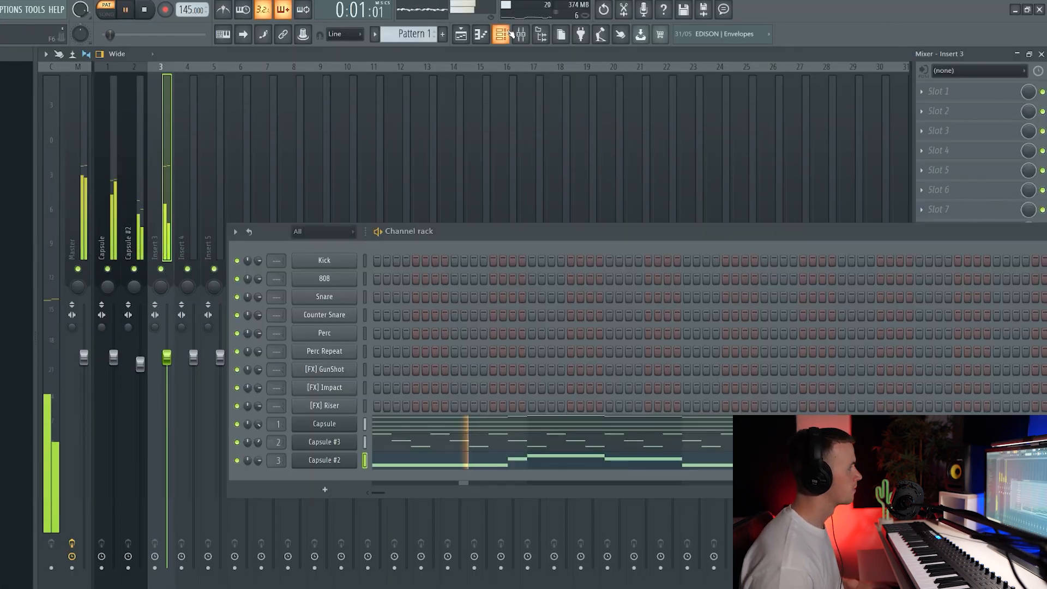
left_click(336, 461)
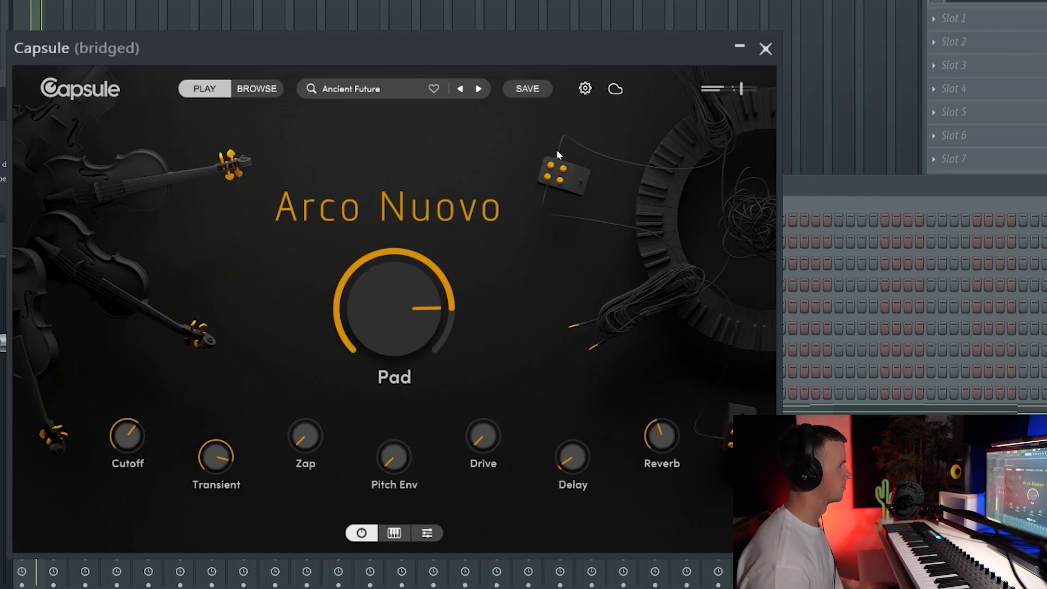
left_click(478, 88)
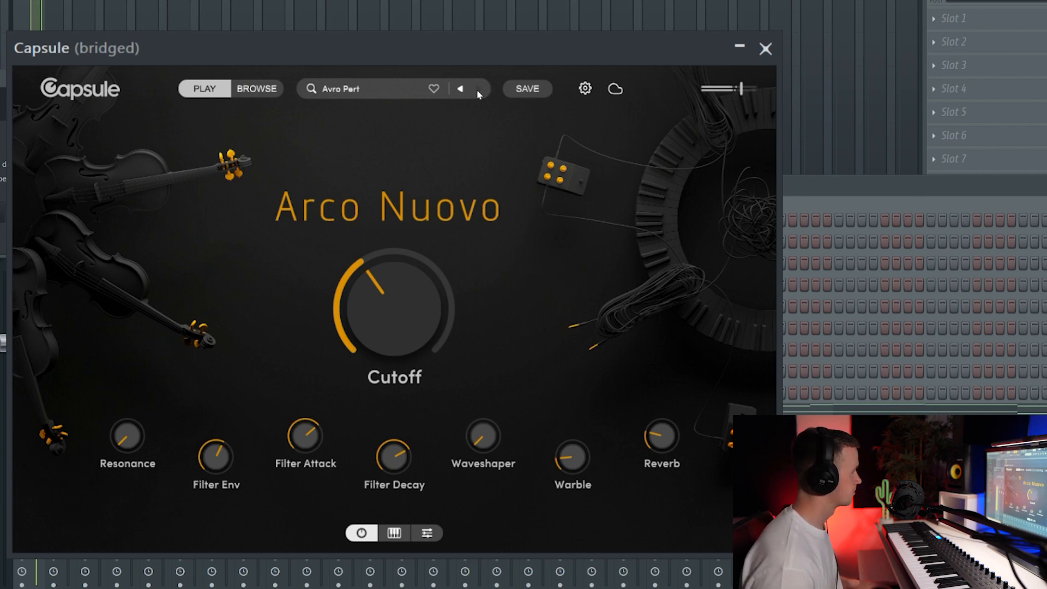
left_click(478, 89)
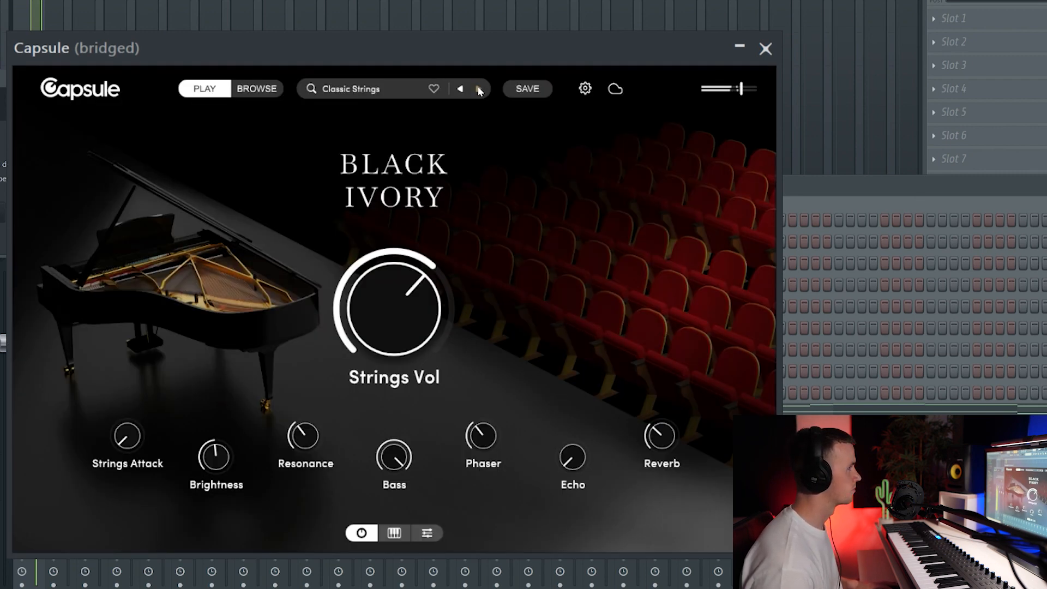
left_click(479, 89)
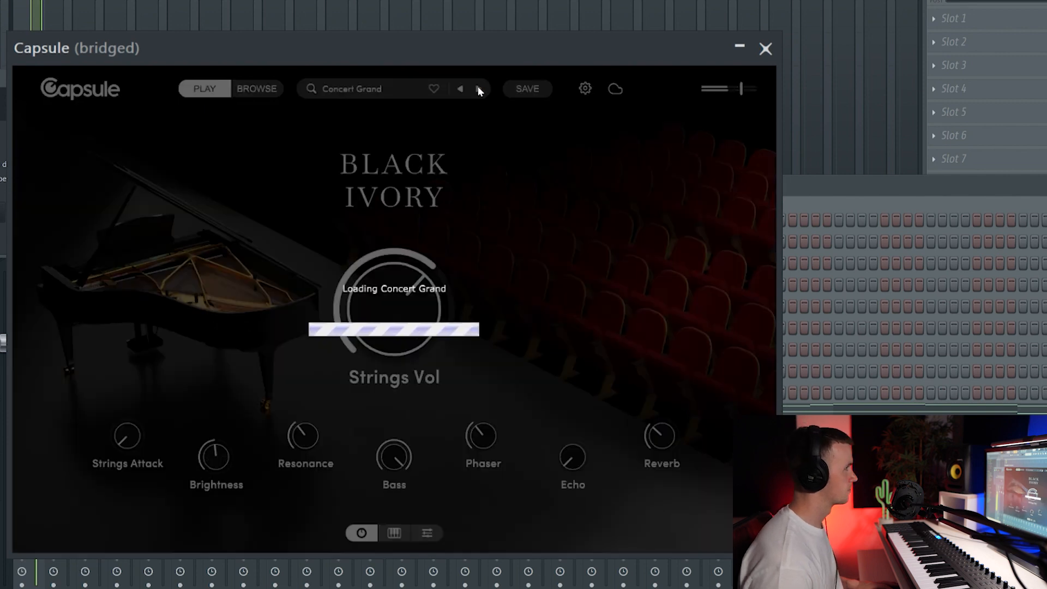
left_click(480, 88)
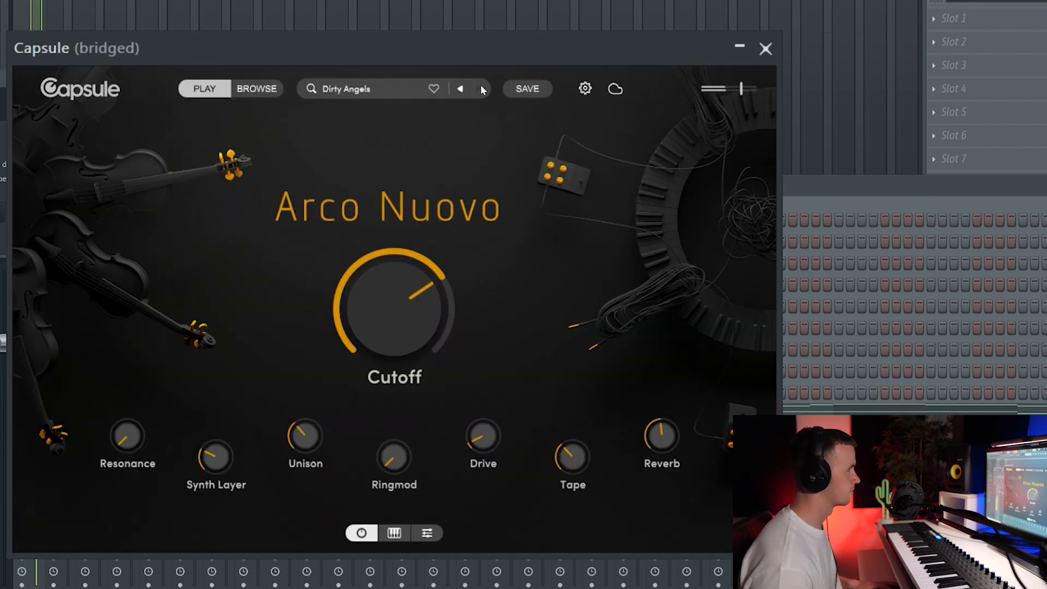
left_click_drag(406, 325, 420, 353)
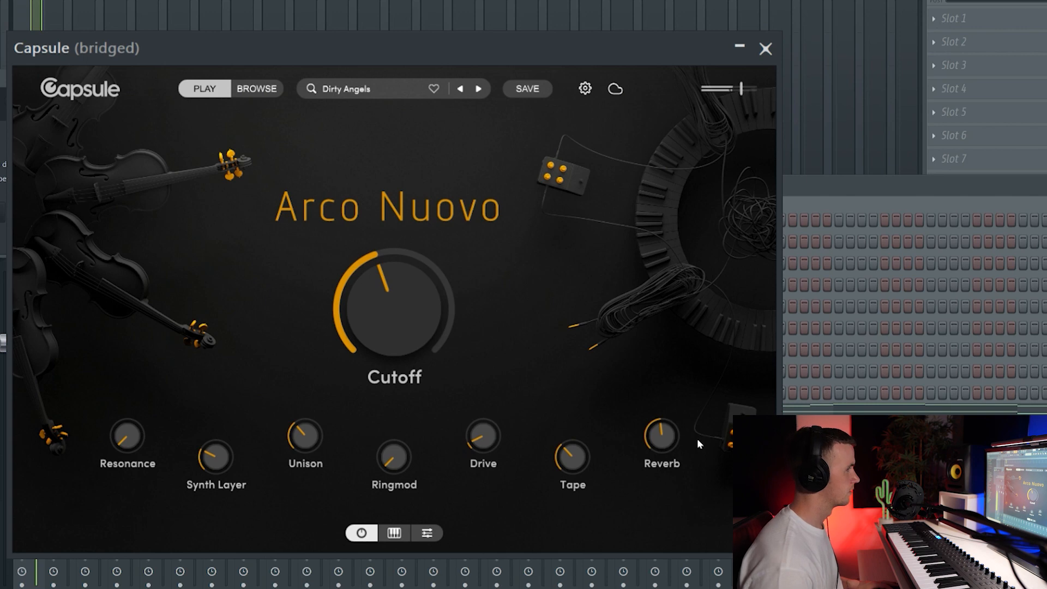
left_click_drag(369, 295, 378, 260)
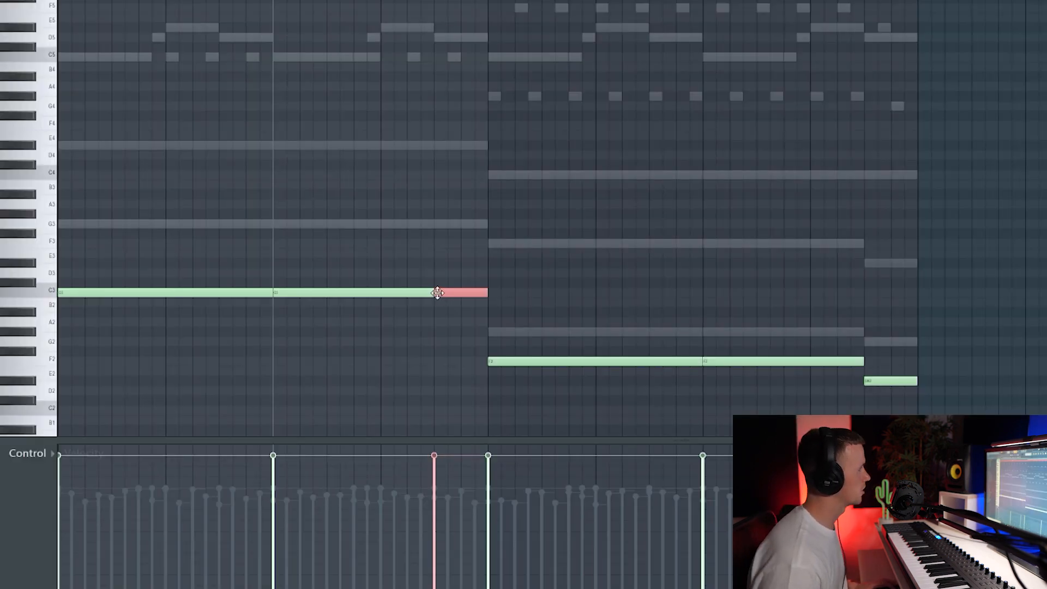
Step: Move the short bass note in the second half of bar 4 up to G3 and try a note above the second bass tone
left_click(461, 69, "ctrl")
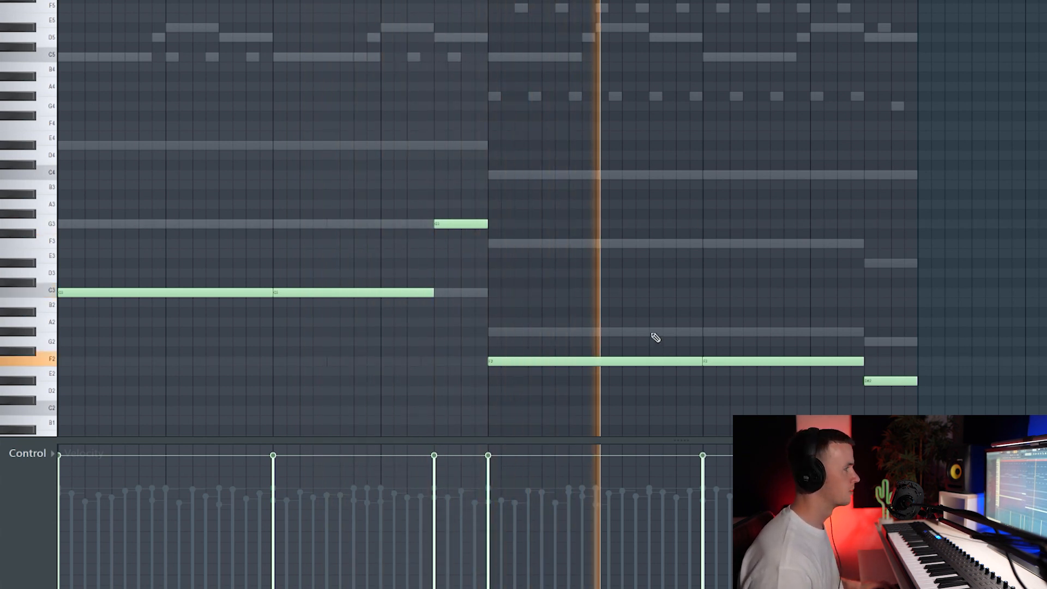
left_click(681, 331)
right_click(686, 331)
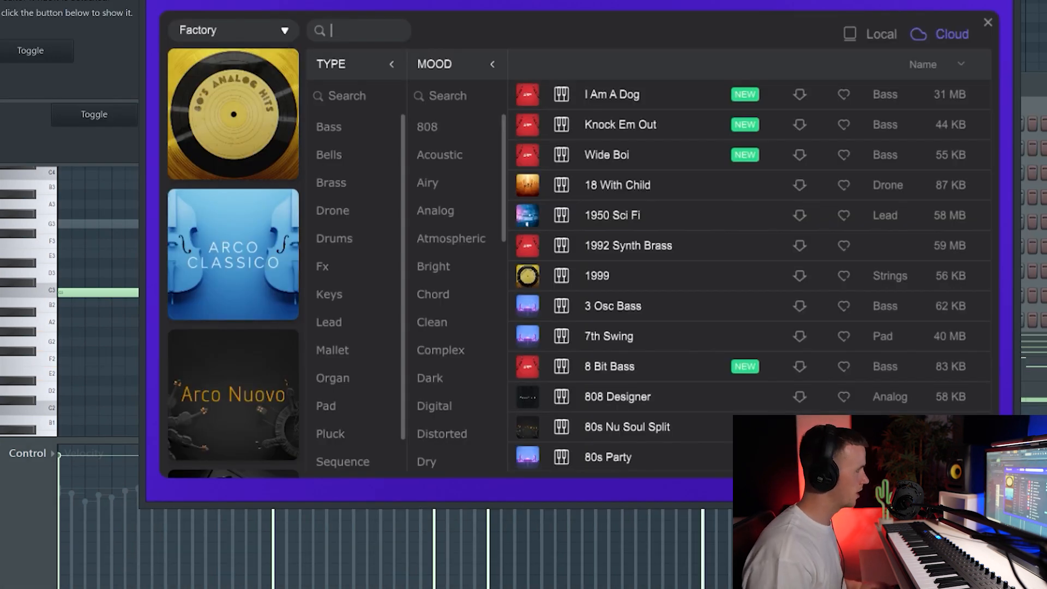
Step: Search the Capsule cloud preset library for "ch"
type("ch")
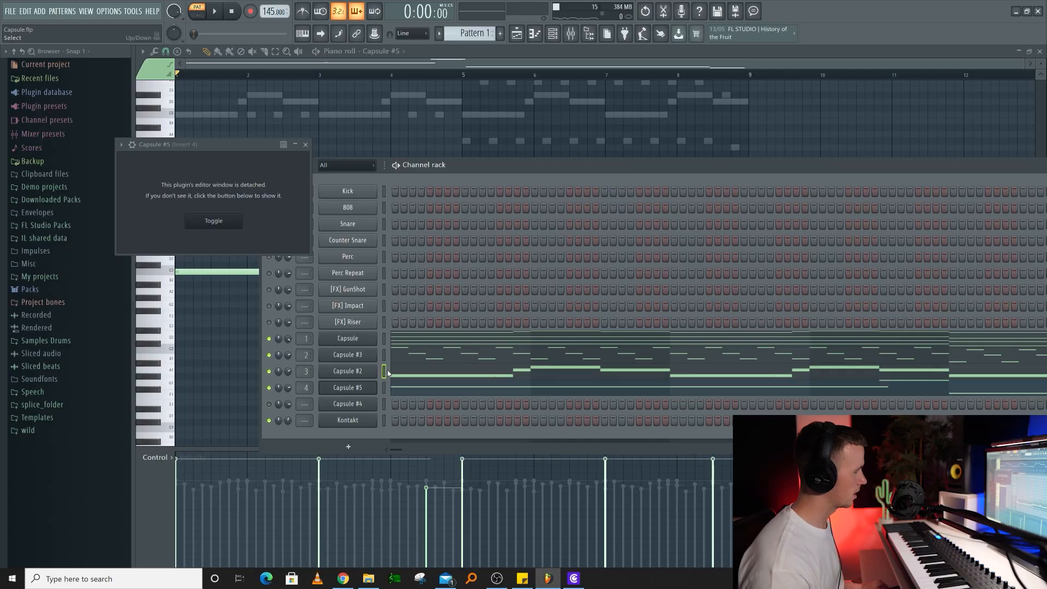
Step: Paste the lead melody notes into the Kontakt channel, open them in the piano roll and play the pattern
left_click(385, 423)
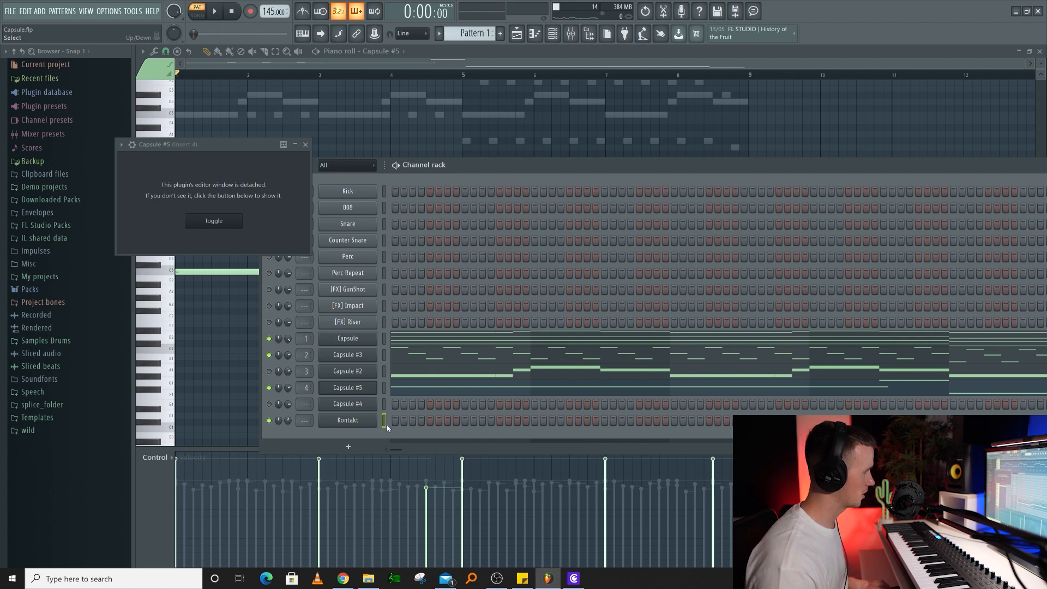
key("ctrl+v")
left_click(427, 427)
scroll(451, 350, "up", 3)
key("space")
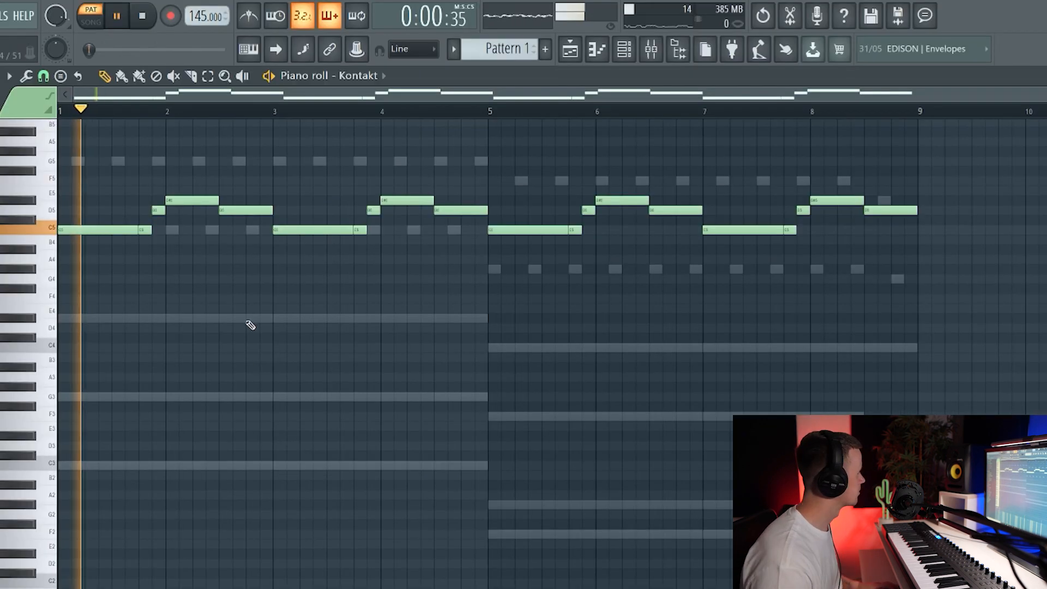
scroll(250, 381, "up", 3)
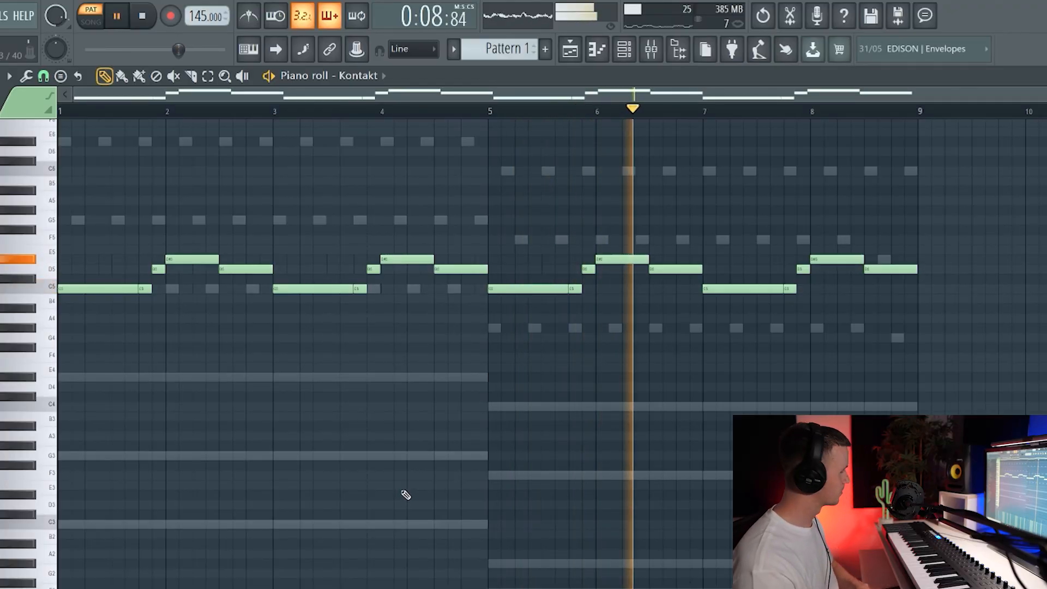
scroll(385, 514, "up", 1)
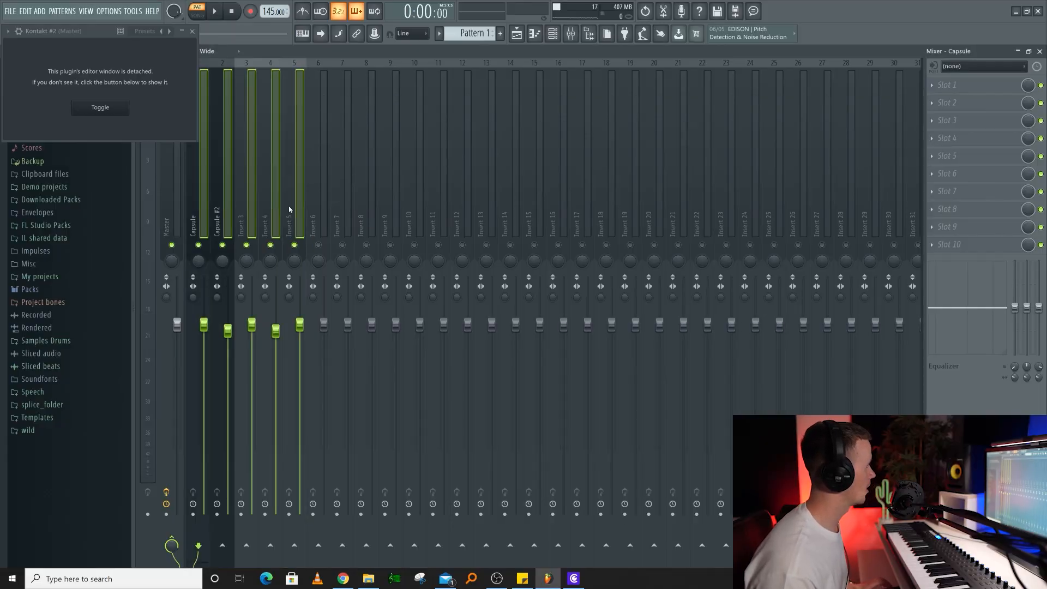
Step: Add Fruity Parametric EQ 2 to mixer insert 6, switch band 1 to a cut filter and adjust its frequency
left_click(333, 215)
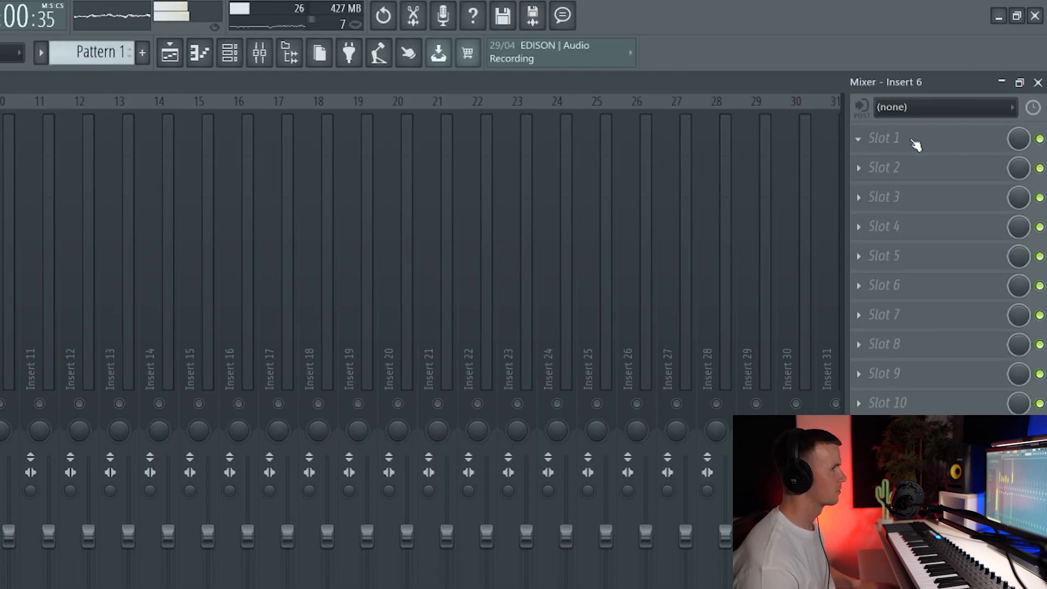
left_click(913, 143)
mouse_move(927, 160)
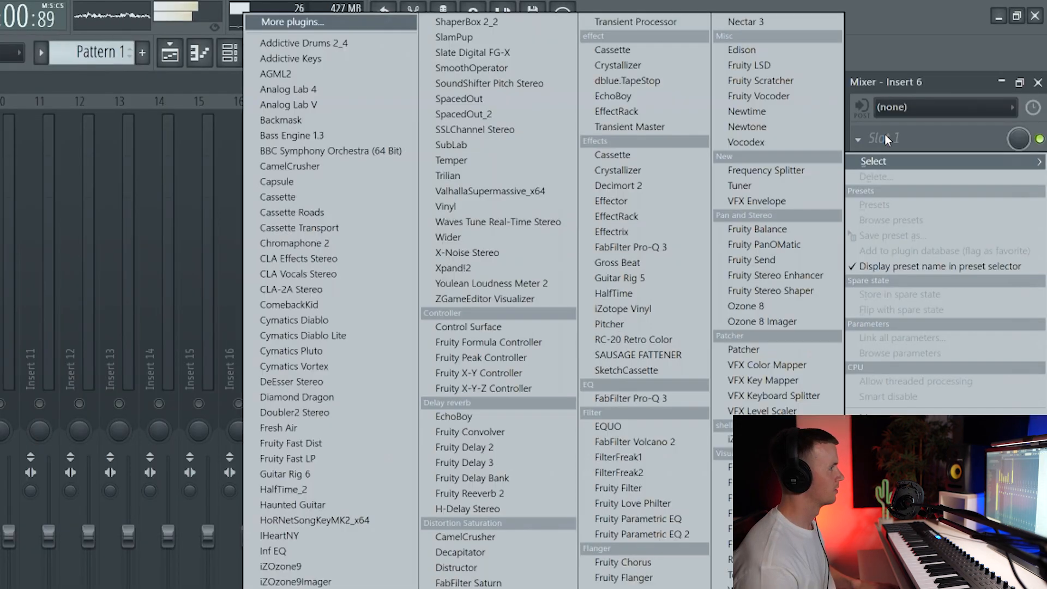
left_click(662, 530)
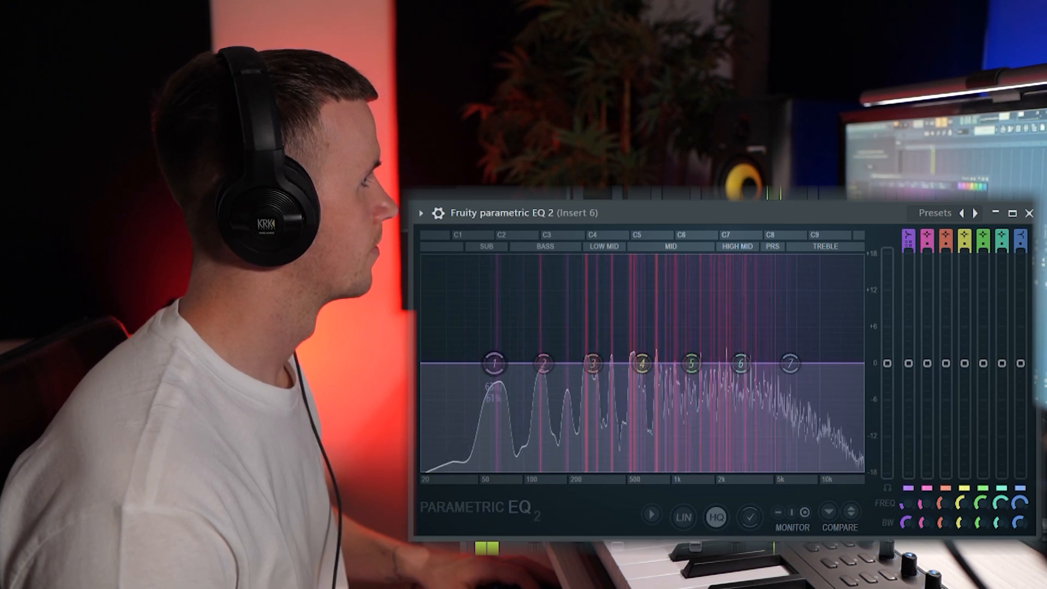
left_click(908, 238)
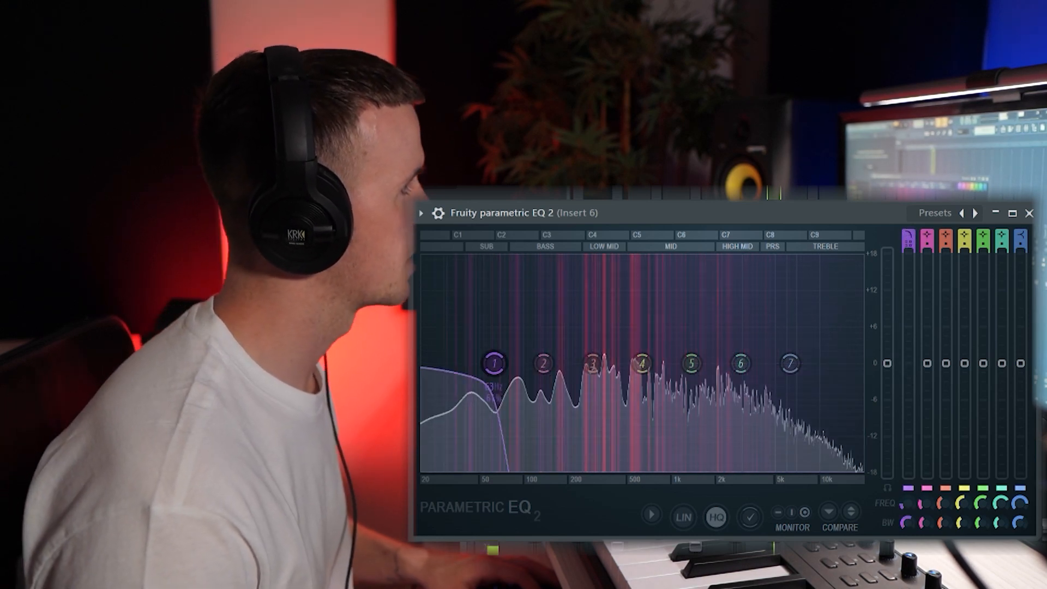
left_click_drag(905, 510, 901, 495)
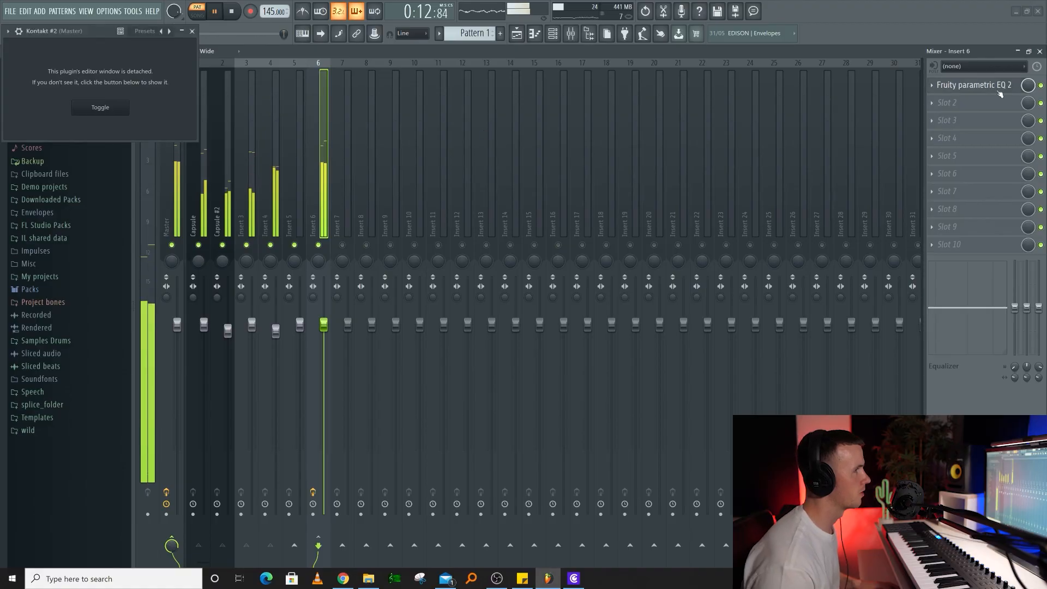
Step: Add RC-20 Retro Color_3 to the second effect slot of mixer insert 6
left_click(984, 102)
key("r")
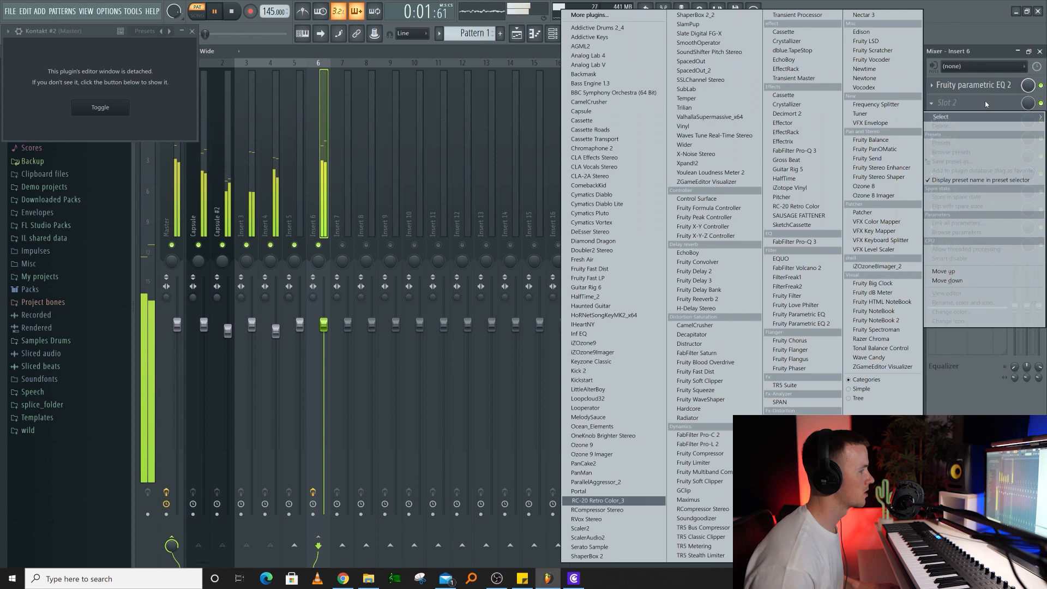
key("Return")
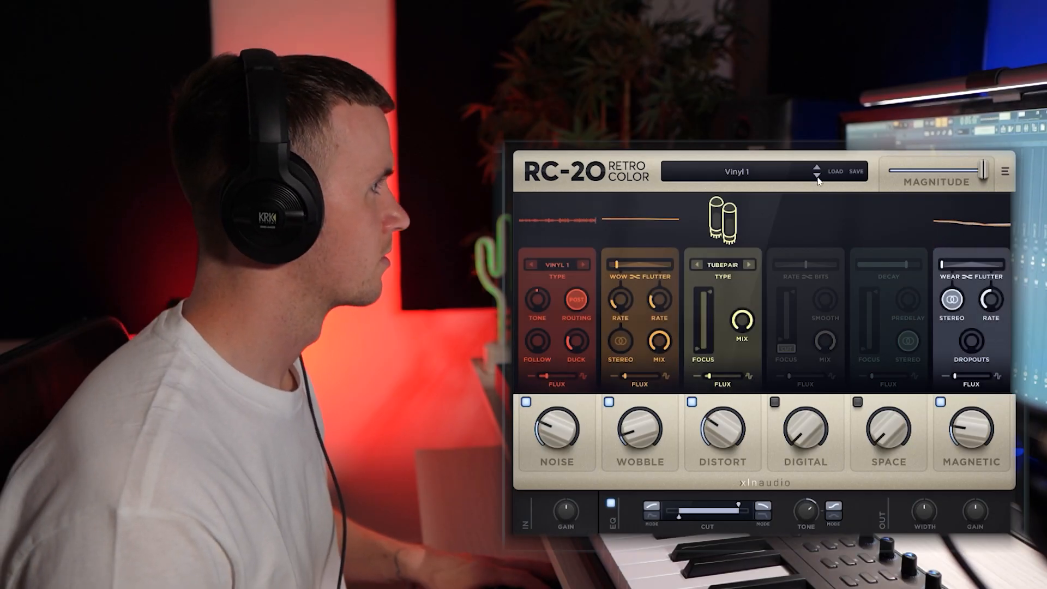
Step: Audition RC-20's Vinyl 2 preset with Noise switched off and the Vinyl 4 preset, and step back one preset
left_click(817, 177)
left_click(818, 177)
left_click(818, 167)
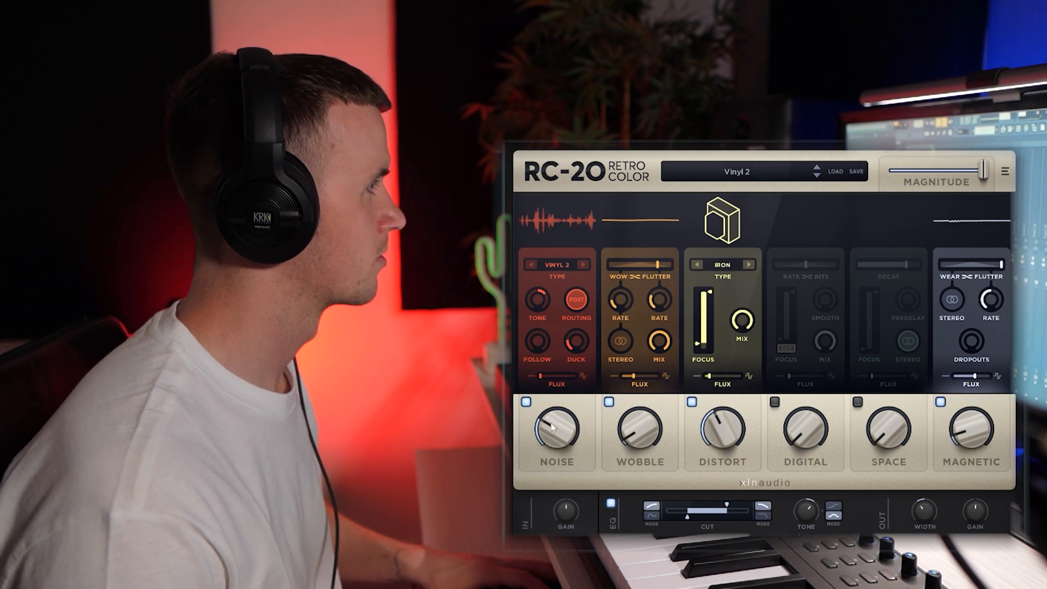
left_click(525, 402)
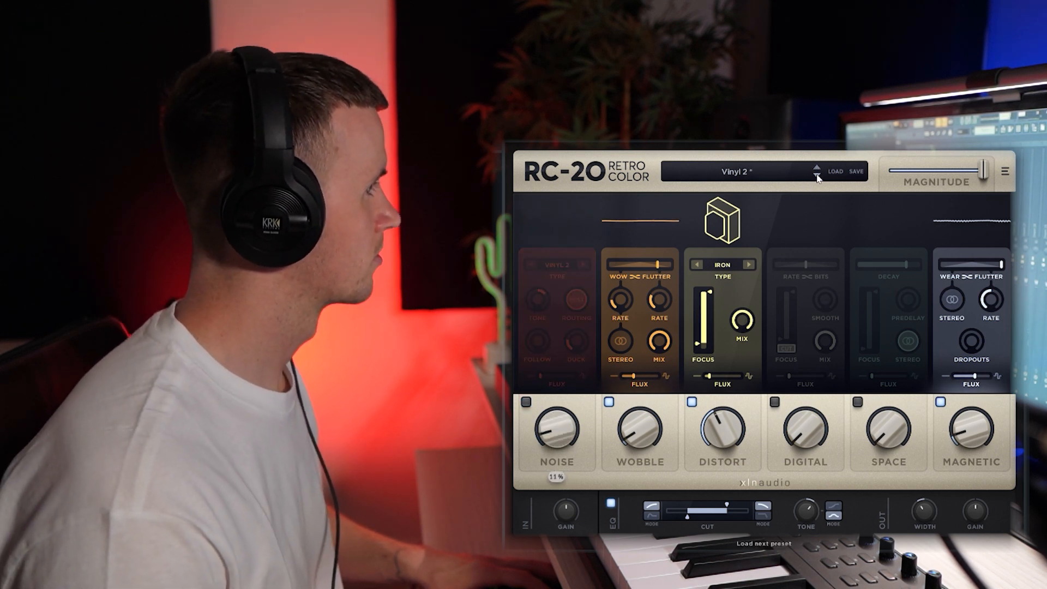
left_click(817, 178)
left_click(817, 178)
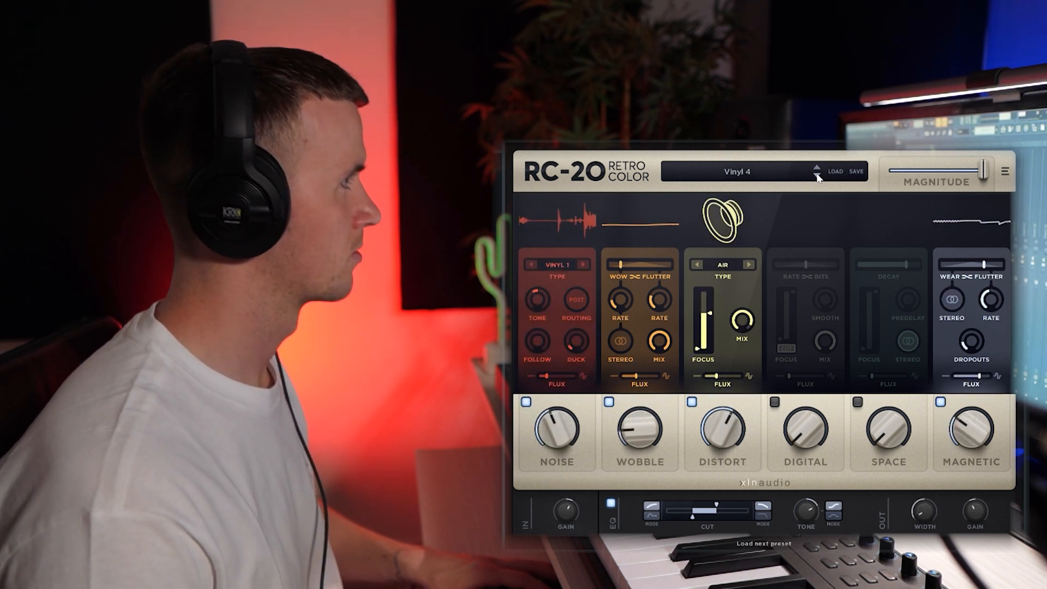
left_click(817, 168)
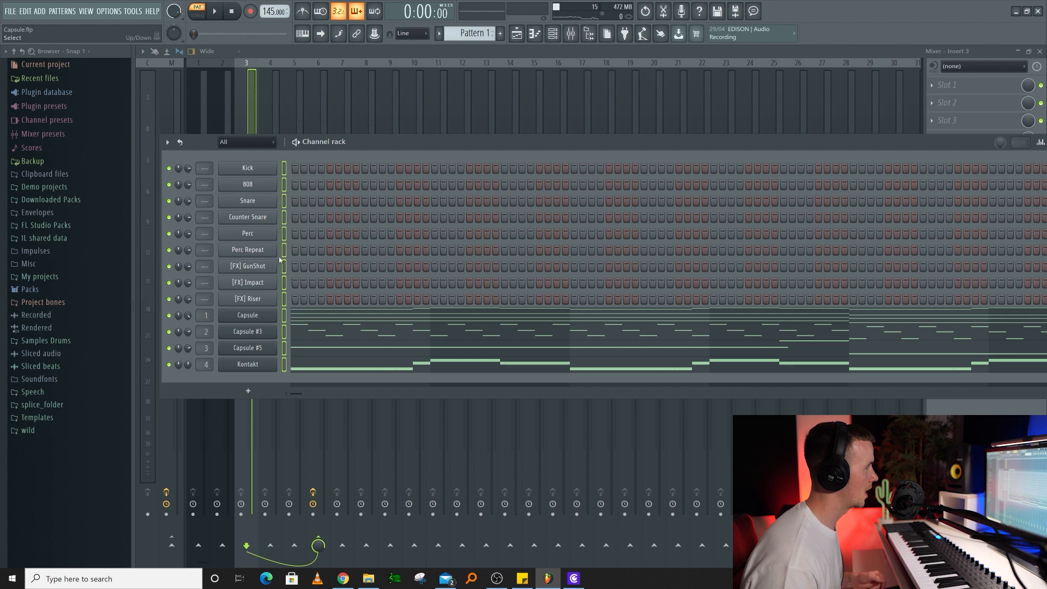
Step: Transpose all the selected channels in the channel rack by semitones and play the pattern
left_click(167, 143)
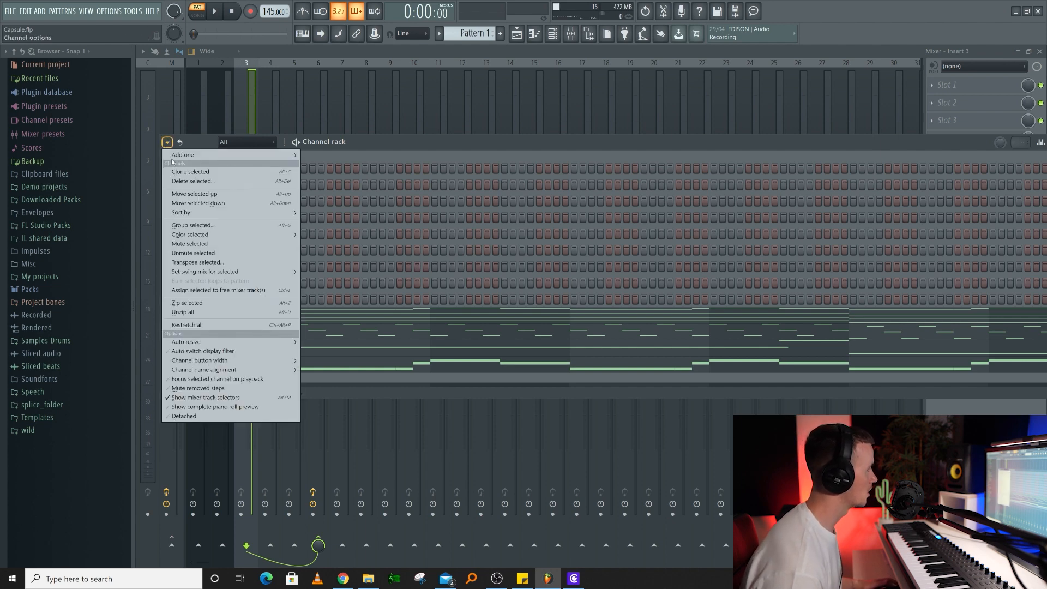
left_click(224, 262)
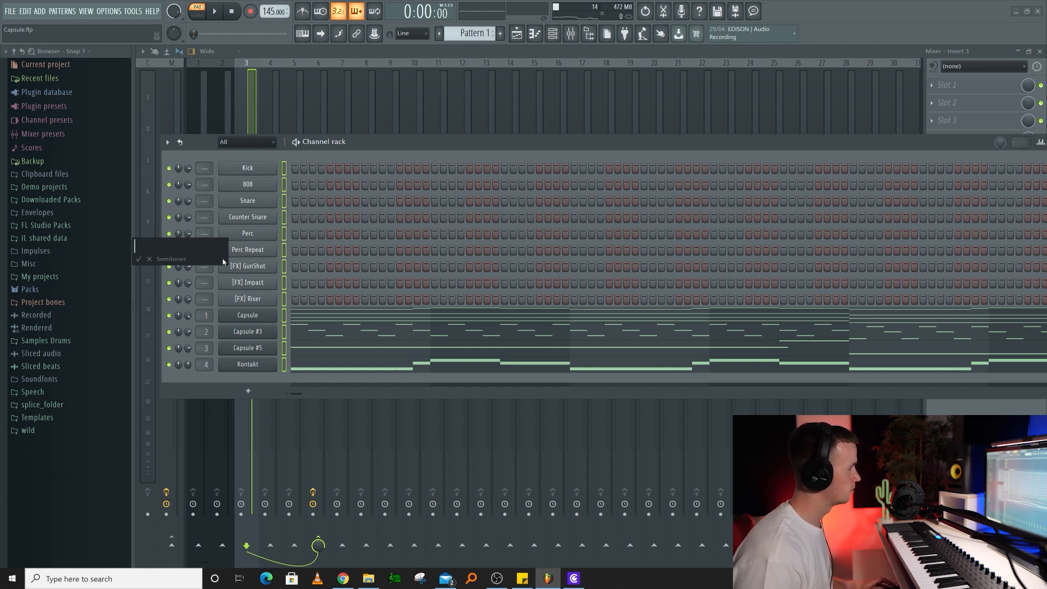
key("Return")
key("space")
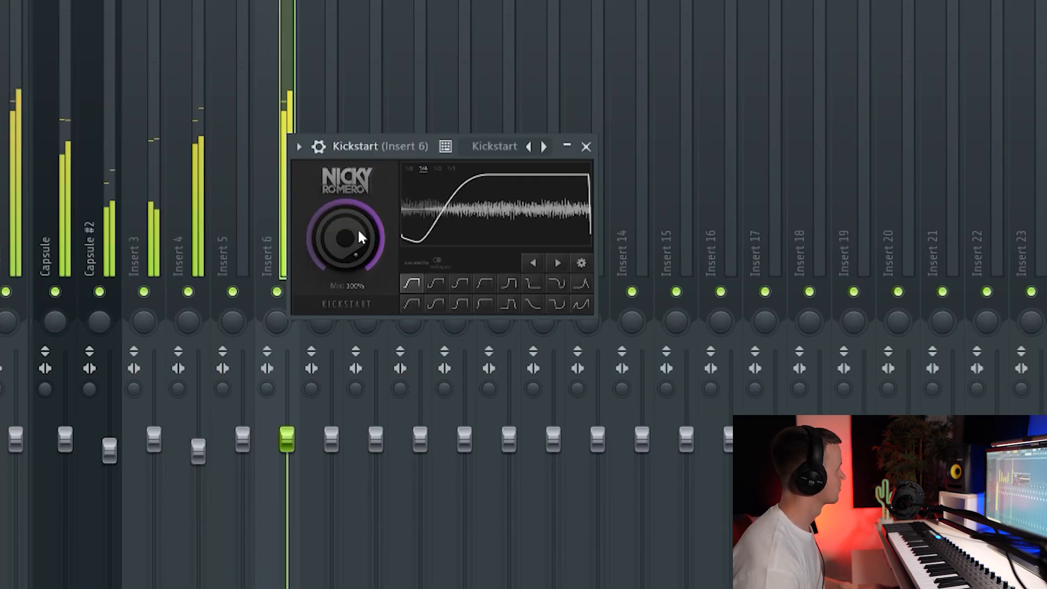
Step: Reduce the Kickstart mix amount on mixer insert 6
left_click_drag(359, 232, 359, 247)
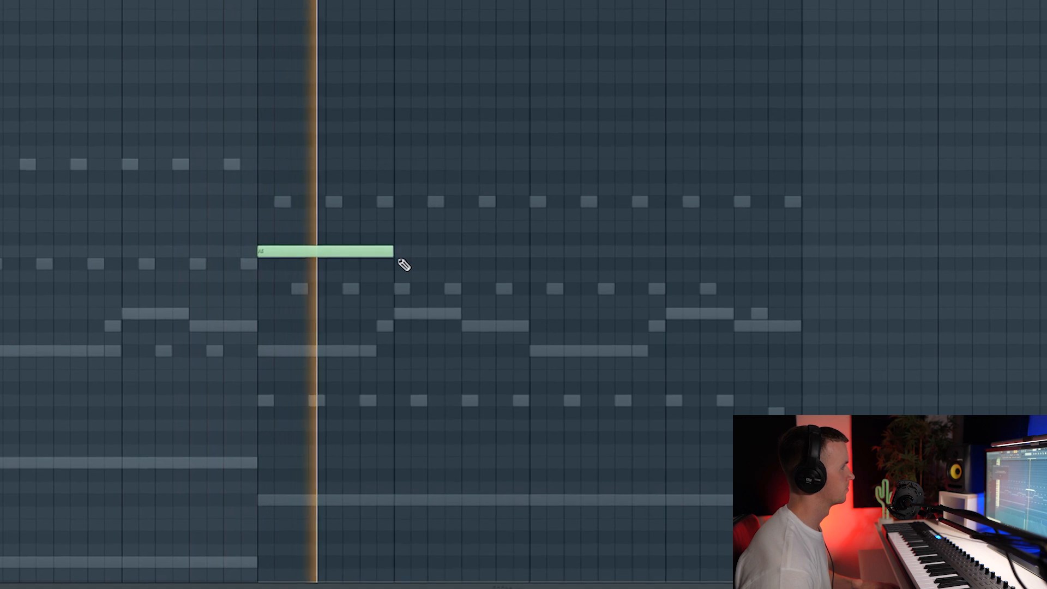
Step: Add notes in bars 6, 7 and 8 to continue the long high note in bar 5
left_click(398, 239)
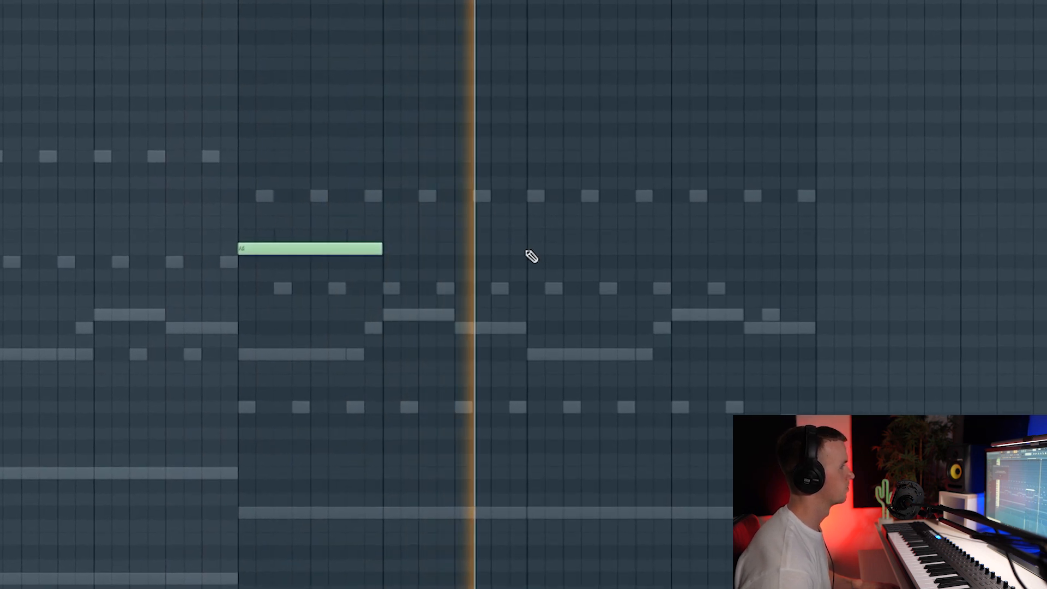
left_click(531, 252)
left_click(679, 233)
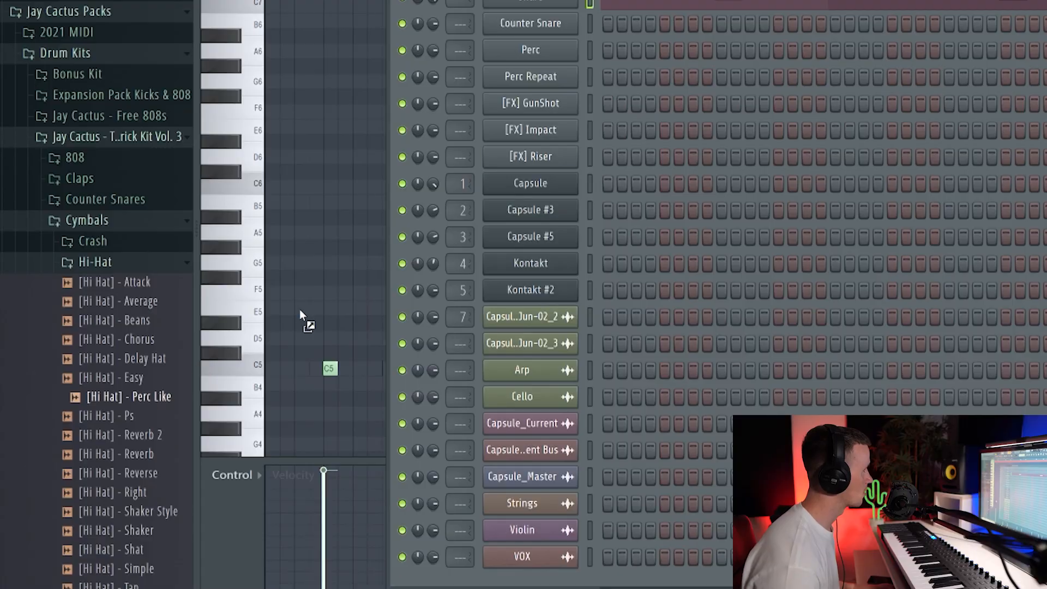
Step: Replace the Counter Snare channel's sample with [Hi Hat] - Perc Like and try the Away and Bouncy hi-hat MIDI patterns on it
left_click_drag(141, 334, 547, 23)
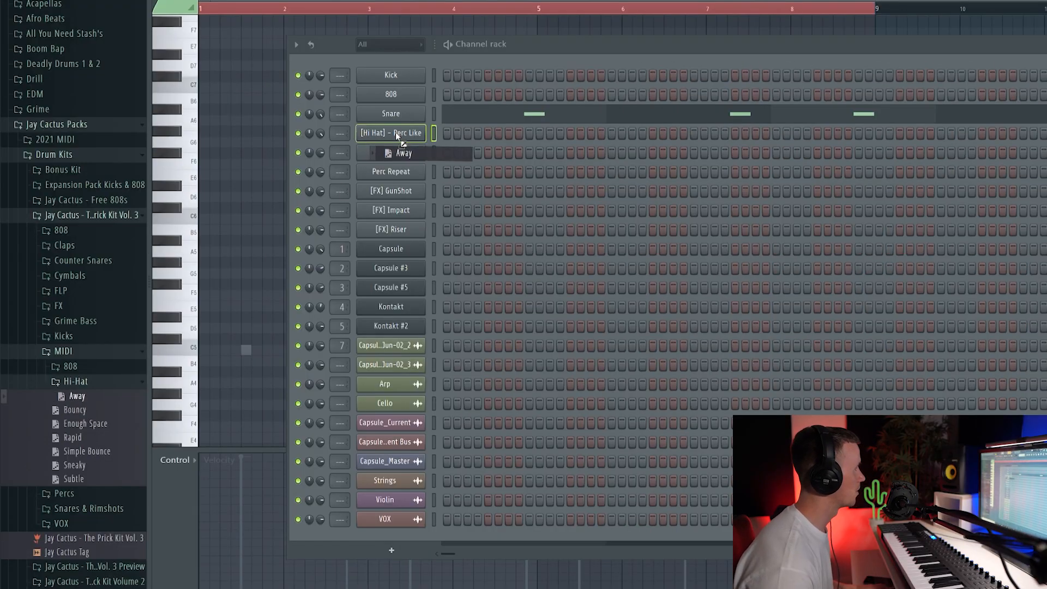
left_click_drag(395, 132, 396, 133)
key("space")
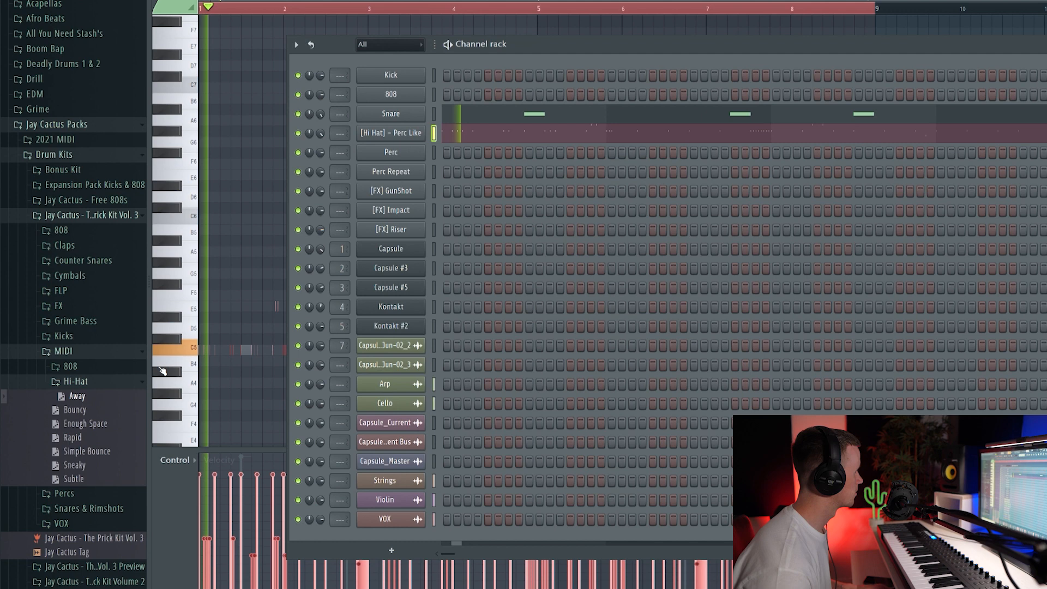
middle_click(87, 415)
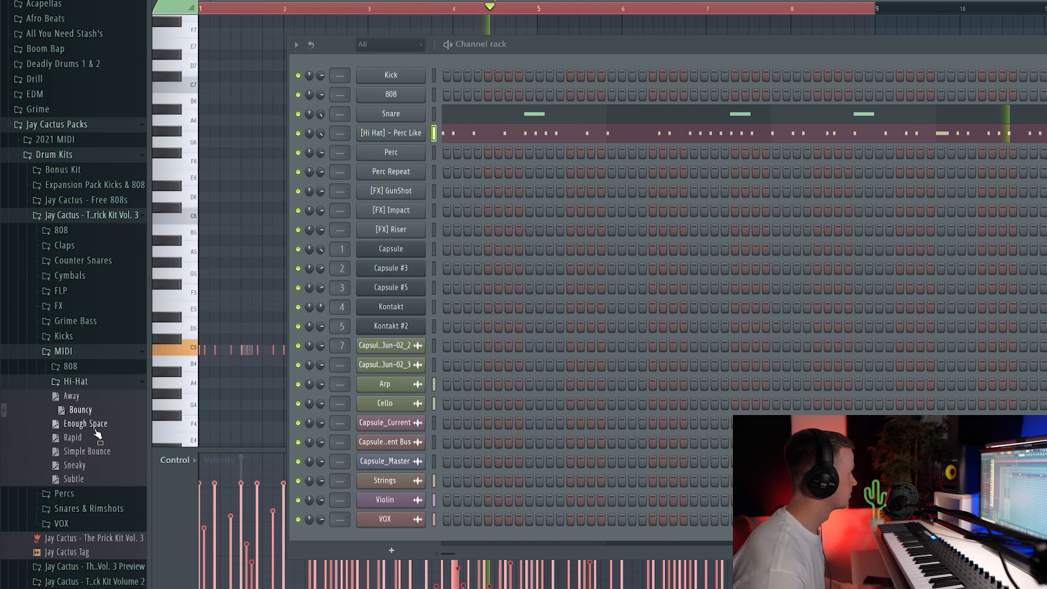
Step: Lay down the 808 line with C#5 notes in the opening bars, F#5 notes from bar 5 and a D#5 note ending bar 8
middle_click(96, 428)
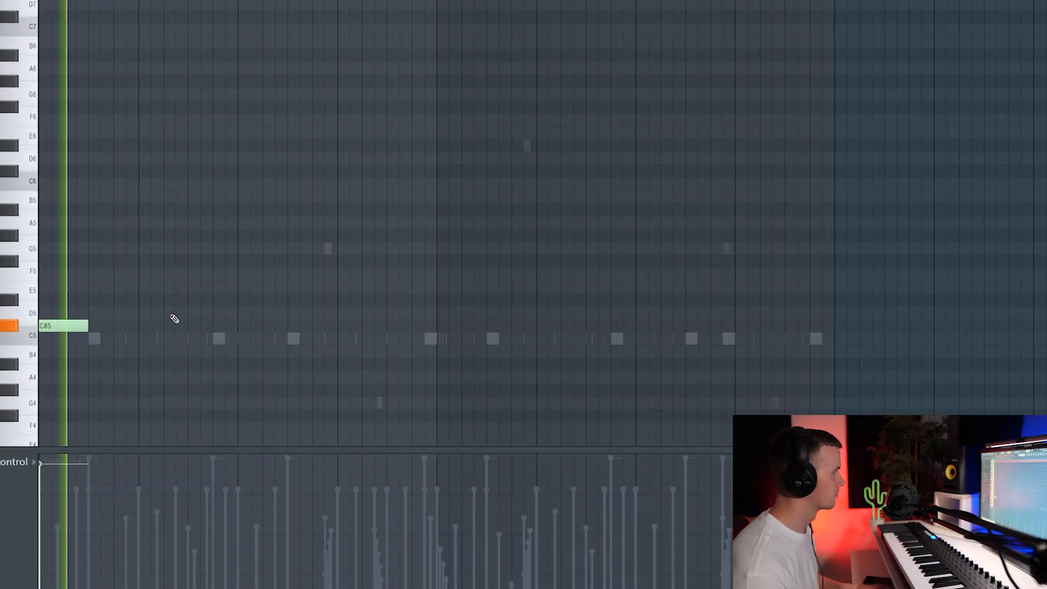
left_click(173, 320)
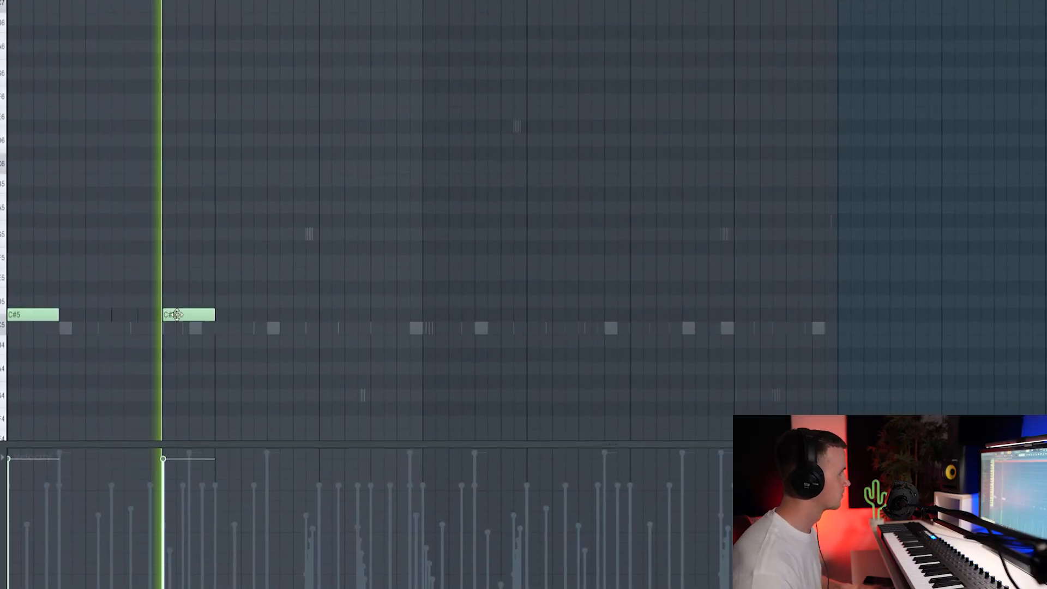
left_click(237, 318)
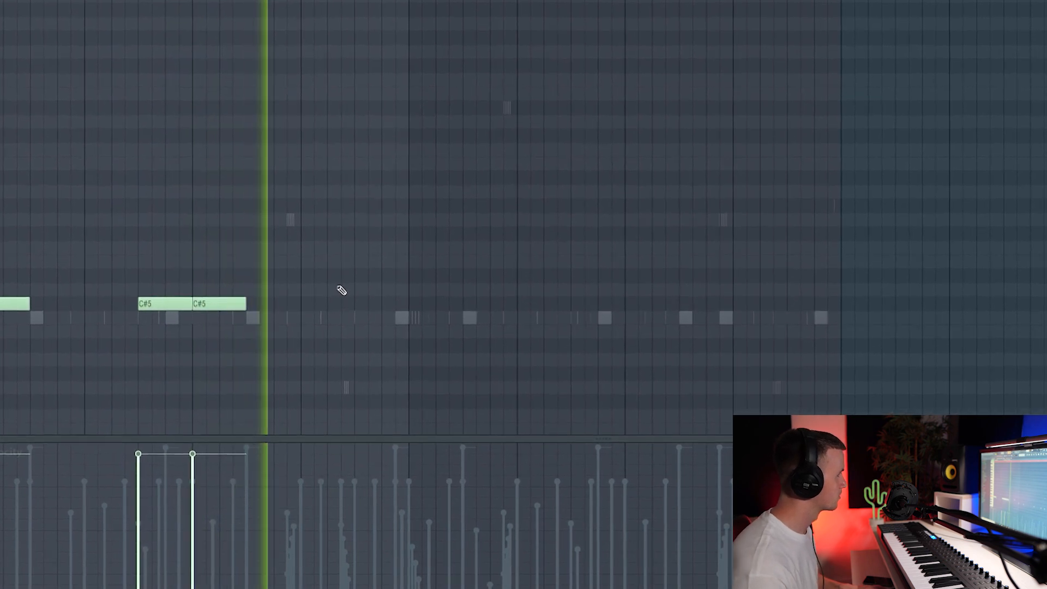
left_click(404, 224)
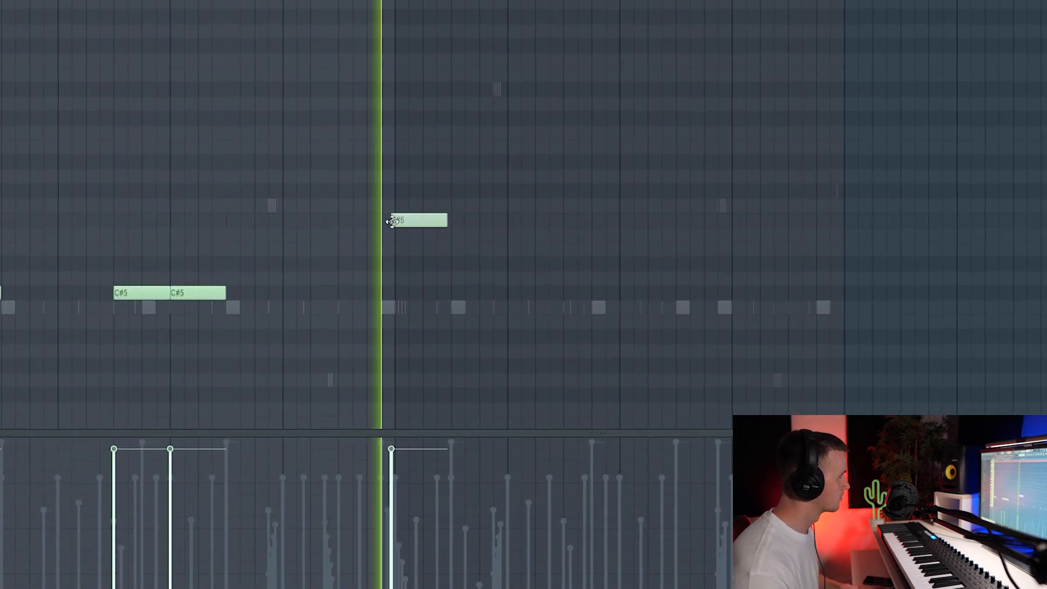
left_click(561, 211)
left_click(633, 209)
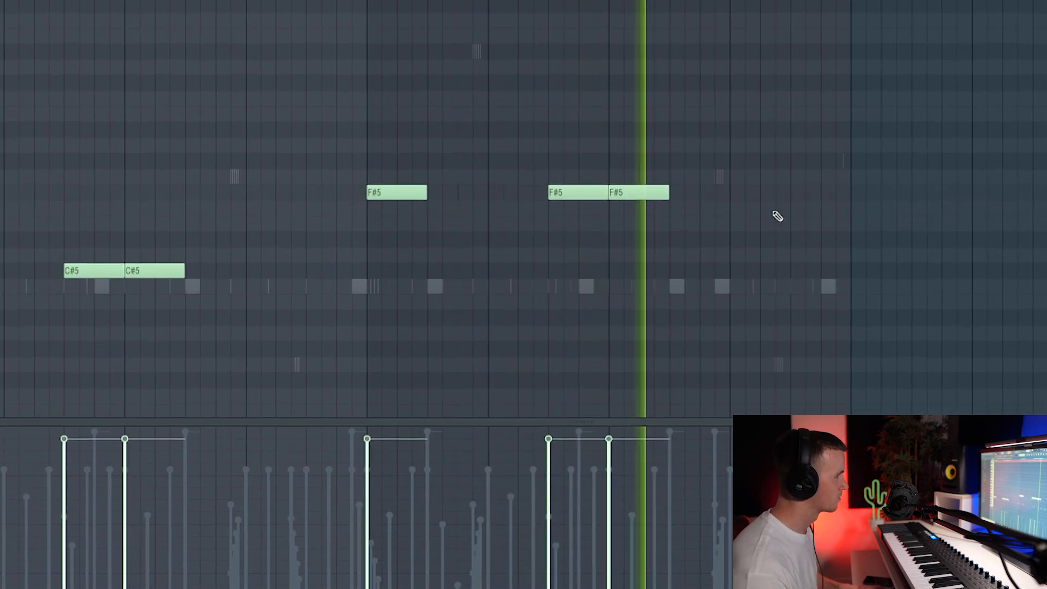
left_click(799, 228)
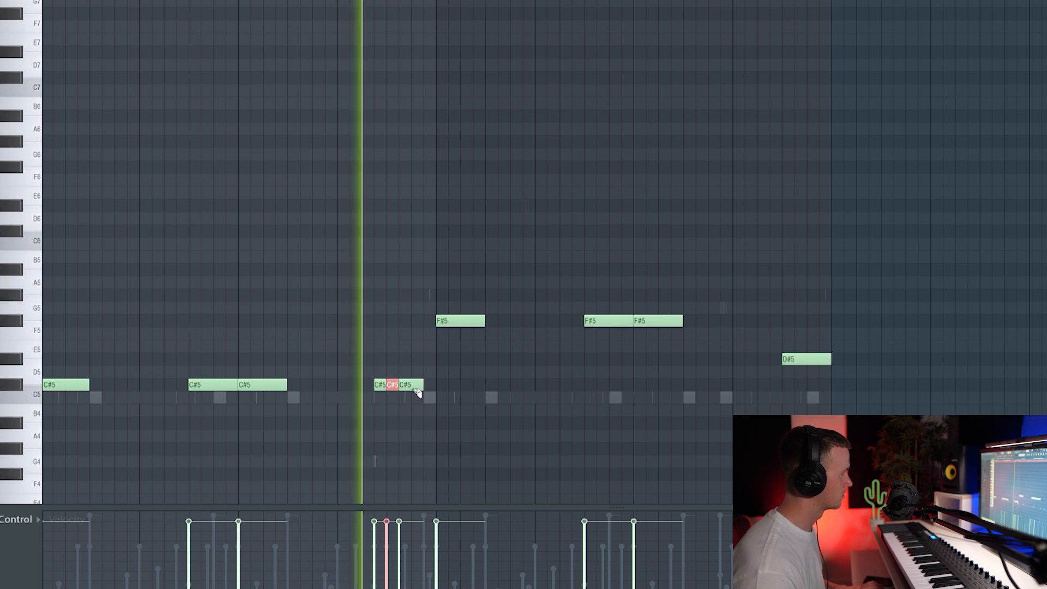
Step: Add short repeated C#5 notes at the end of bar 4 and raise the slide note in bar 2 one octave to E6
left_click(417, 385)
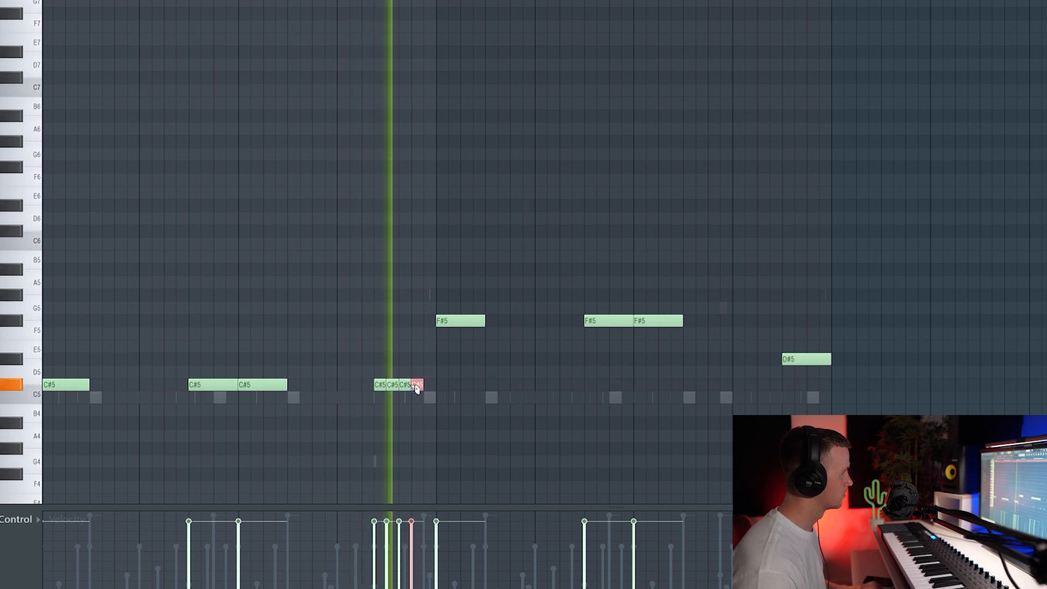
key("space")
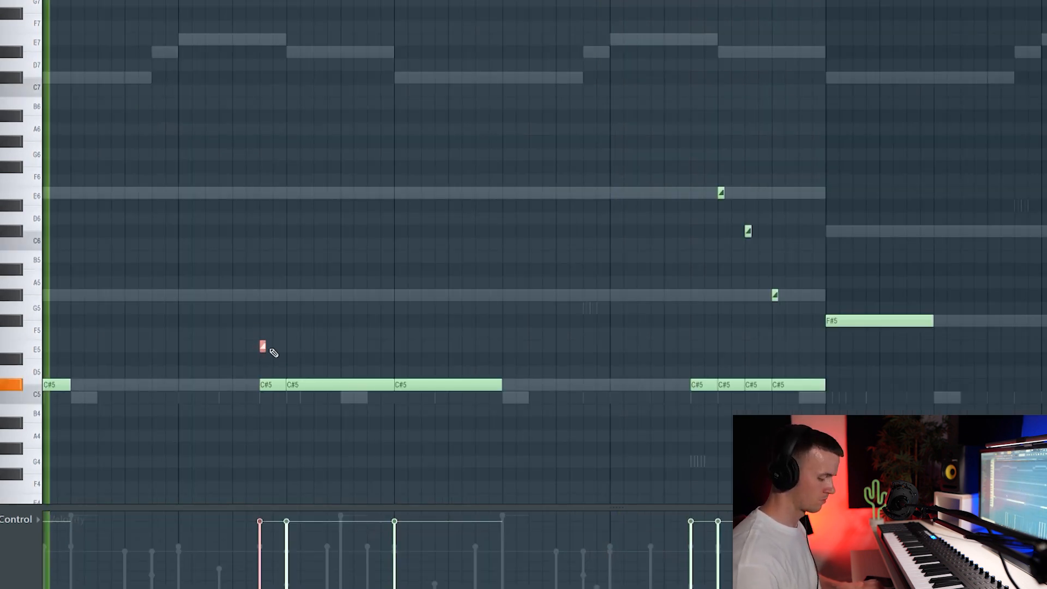
key("ctrl+Up")
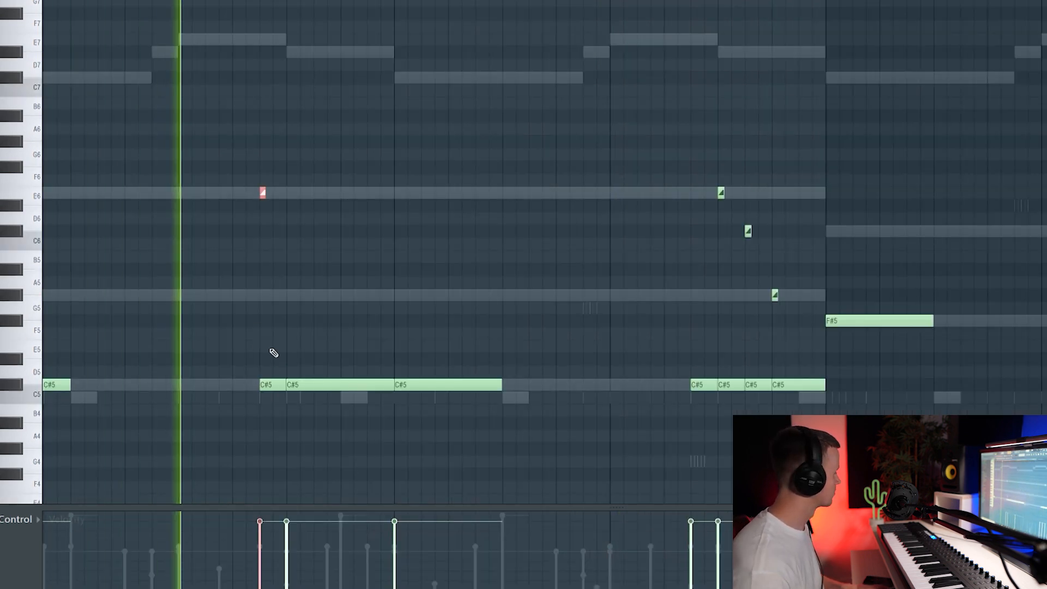
key("ctrl+d")
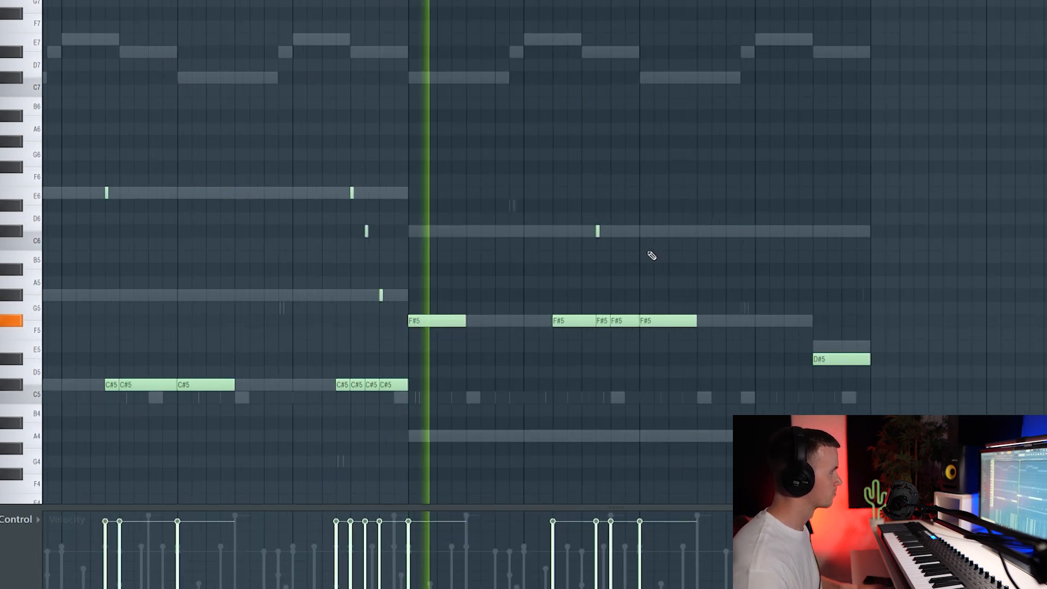
Step: Raise the 808 slide note in bar 6 by one octave to C#7
scroll(652, 255, "up", 2)
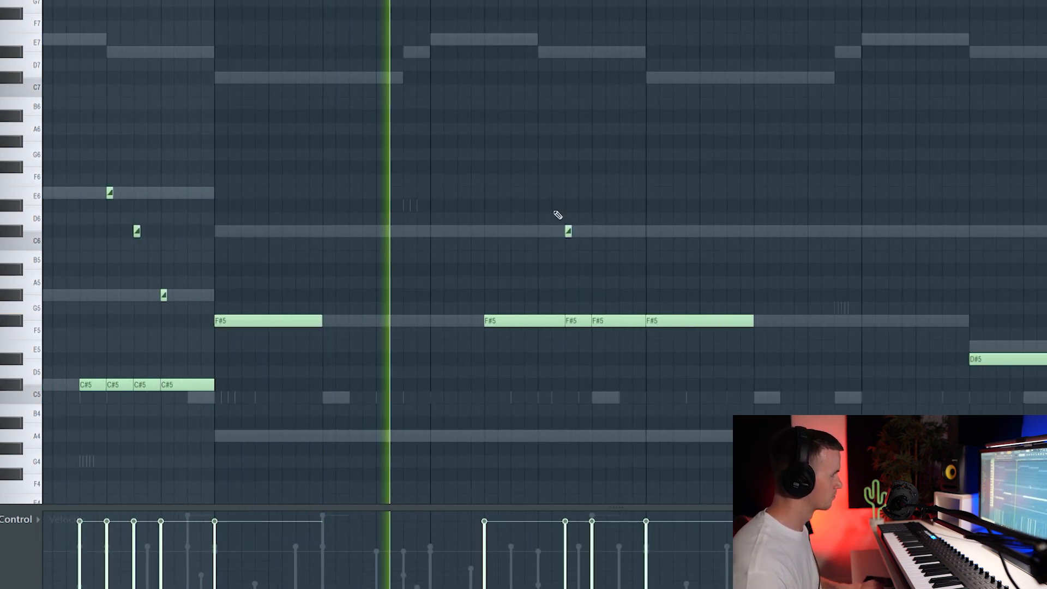
left_click(568, 230)
key("ctrl+Up")
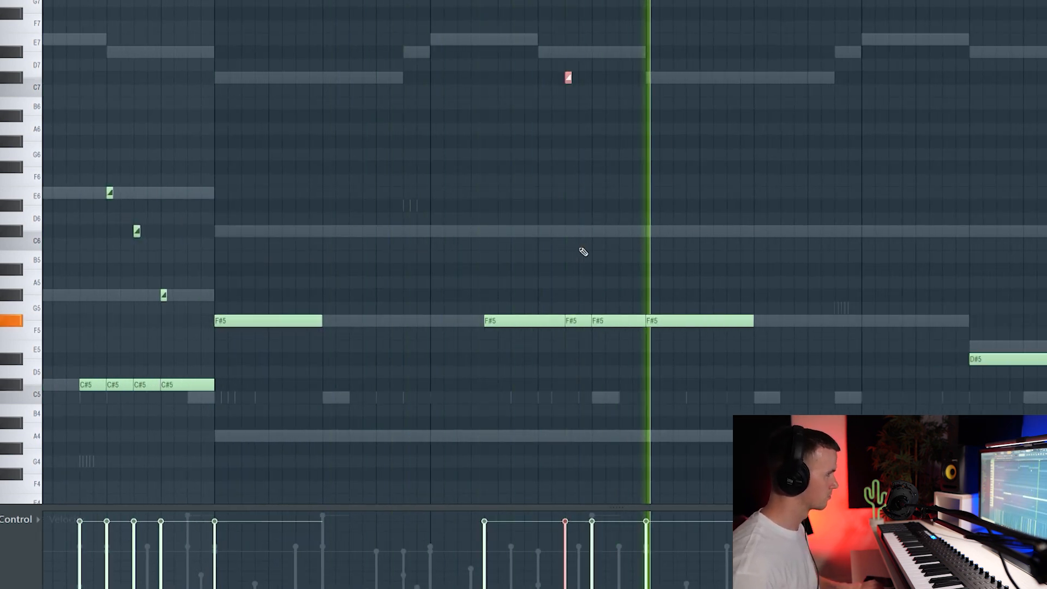
key("ctrl+d")
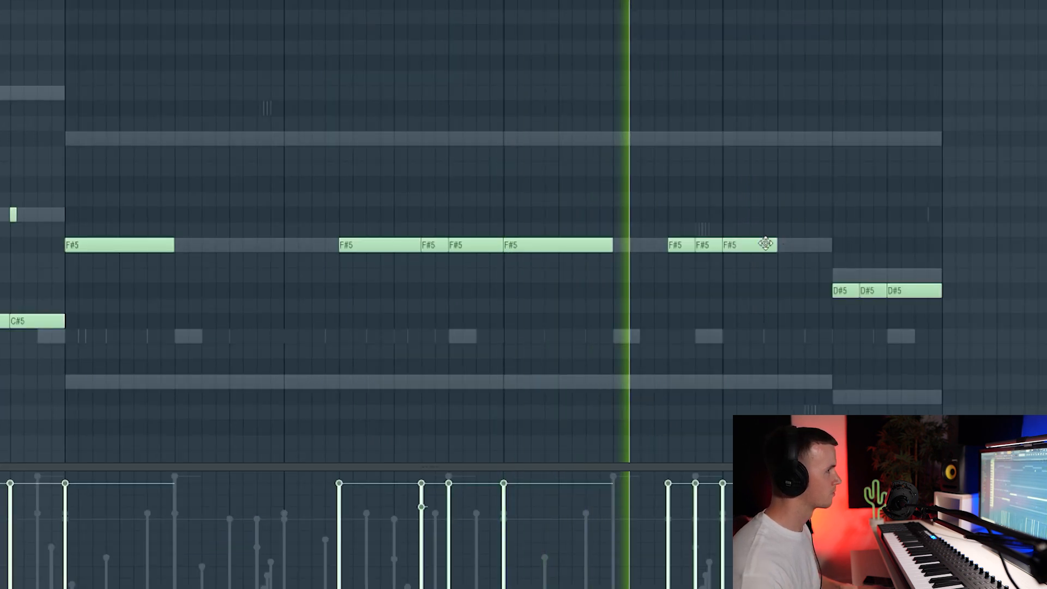
Step: Extend the F#5 run from bar 7 into bar 8 and raise the last slide note above the D#5 notes
left_click(789, 245)
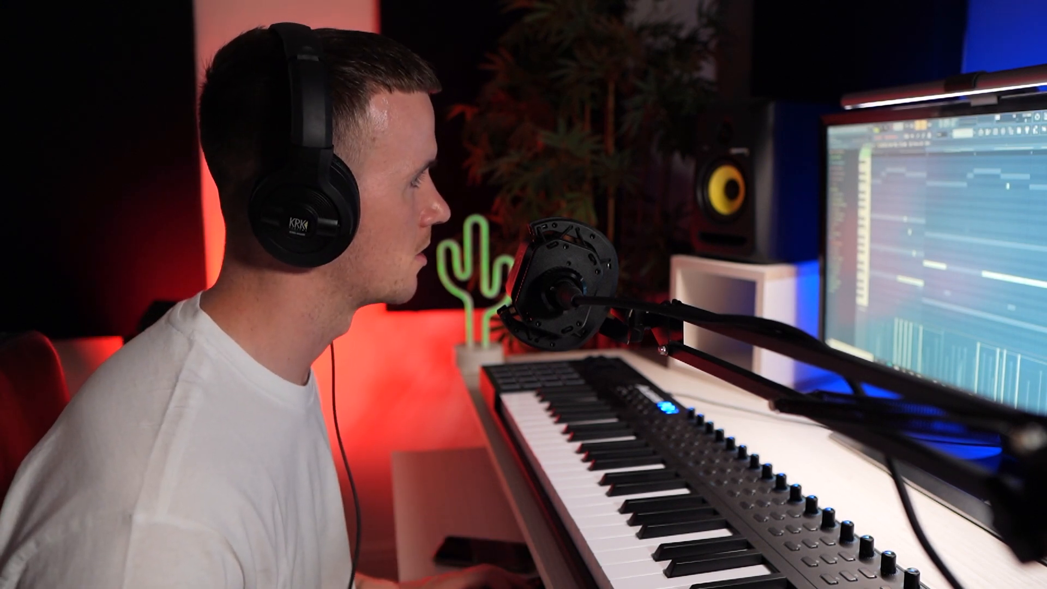
left_click(919, 245)
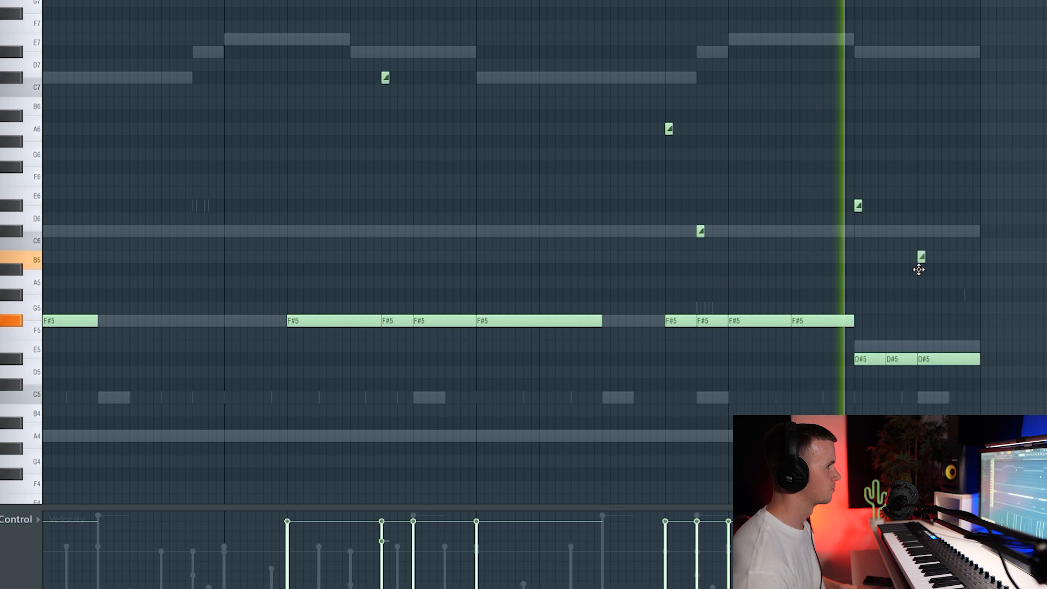
left_click_drag(919, 269, 918, 240)
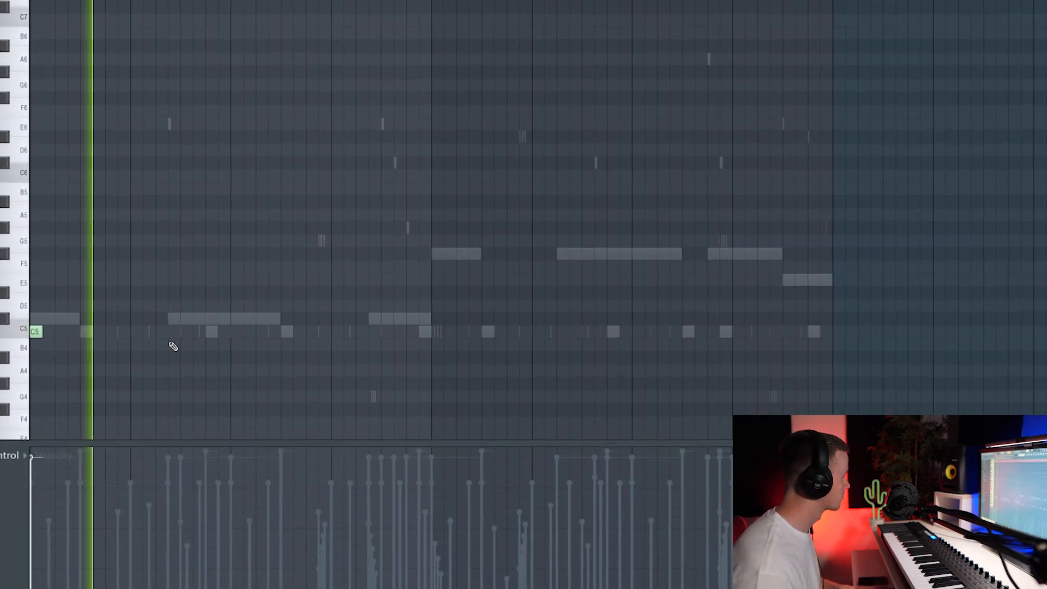
Step: Place C5 kick notes across bars 2 to 7 to accompany the 808 line
left_click(170, 327)
left_click(175, 327)
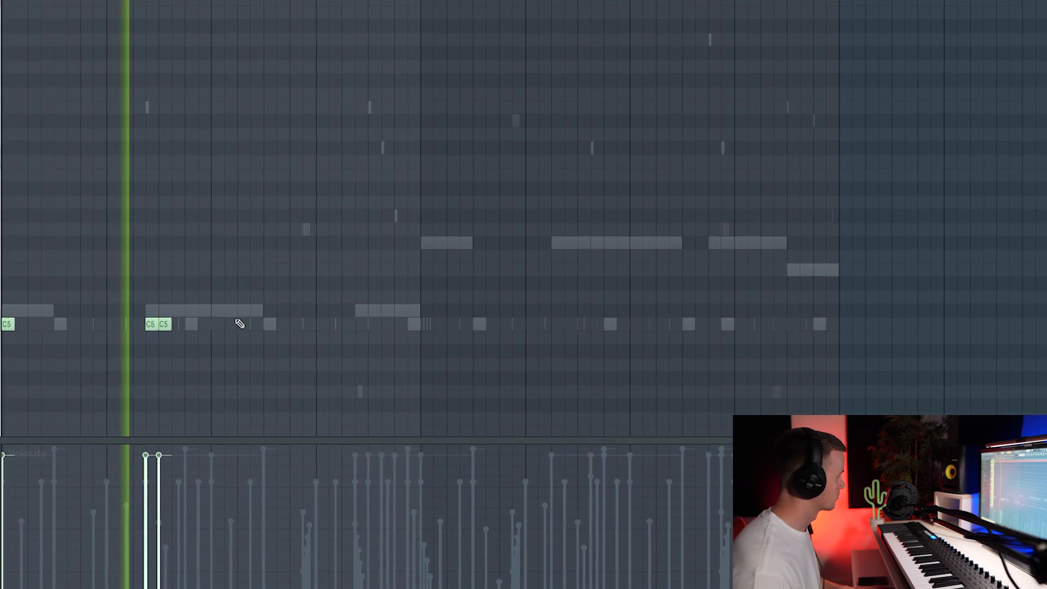
left_click(227, 328)
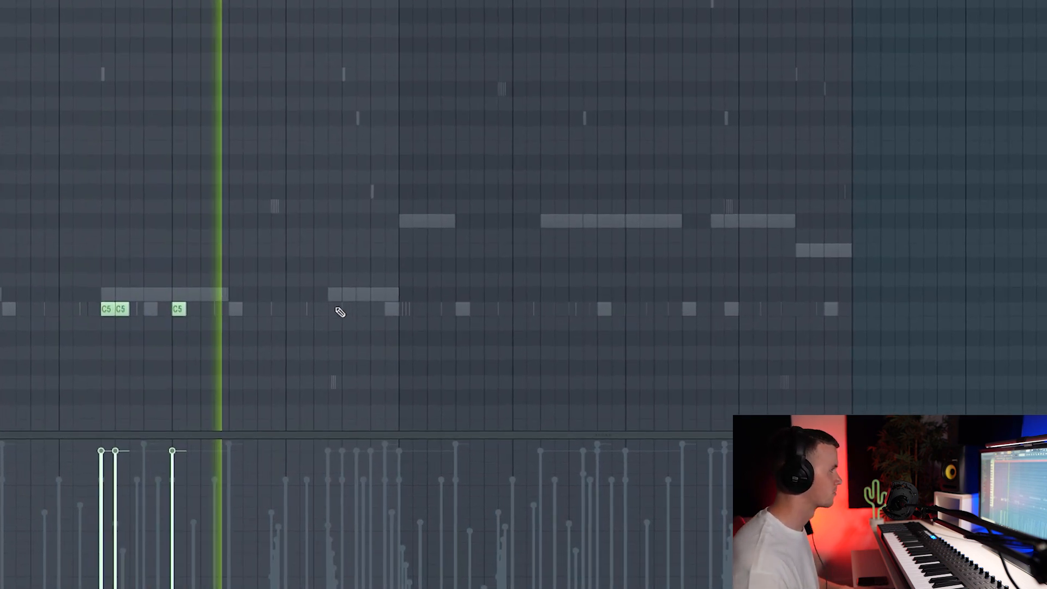
left_click(351, 313)
left_click(359, 299)
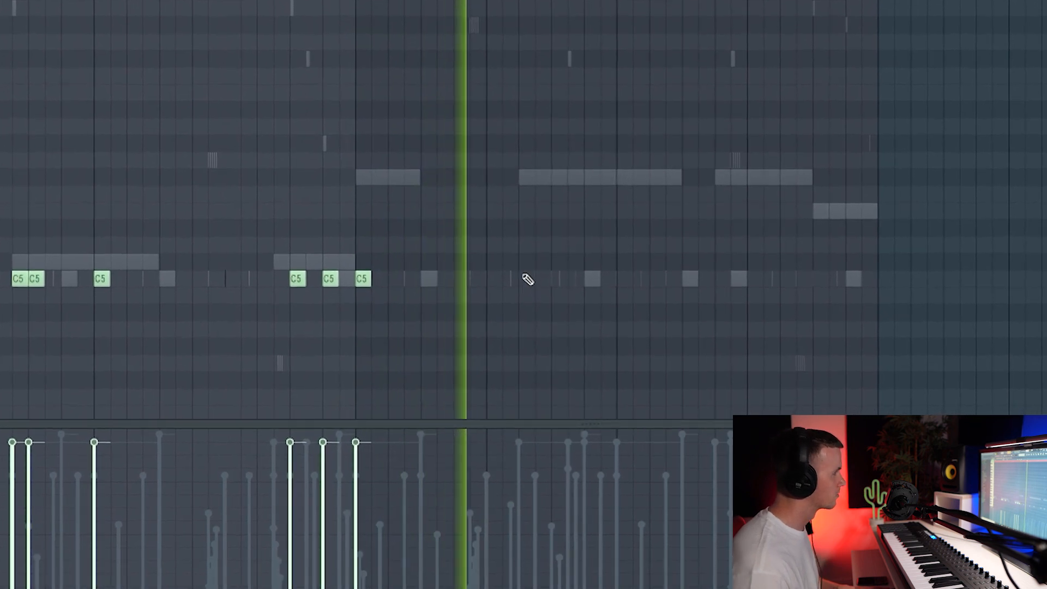
left_click(623, 271)
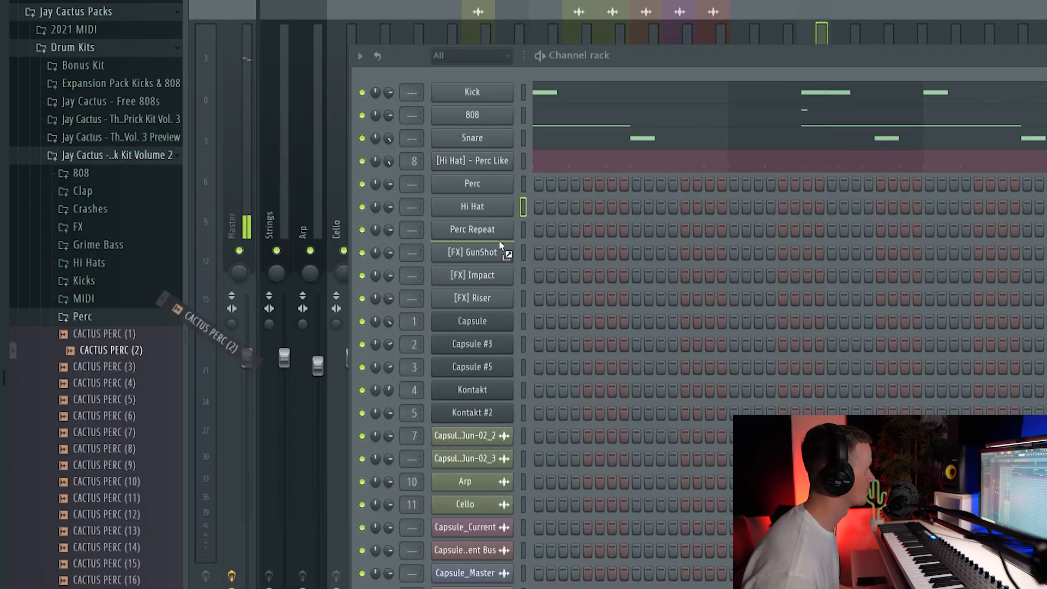
Step: Load CACTUS PERC (2) and CACTUS PERC (23) as channels below Hi Hat in the channel rack
left_click_drag(498, 238, 499, 240)
scroll(120, 587, "down", 3)
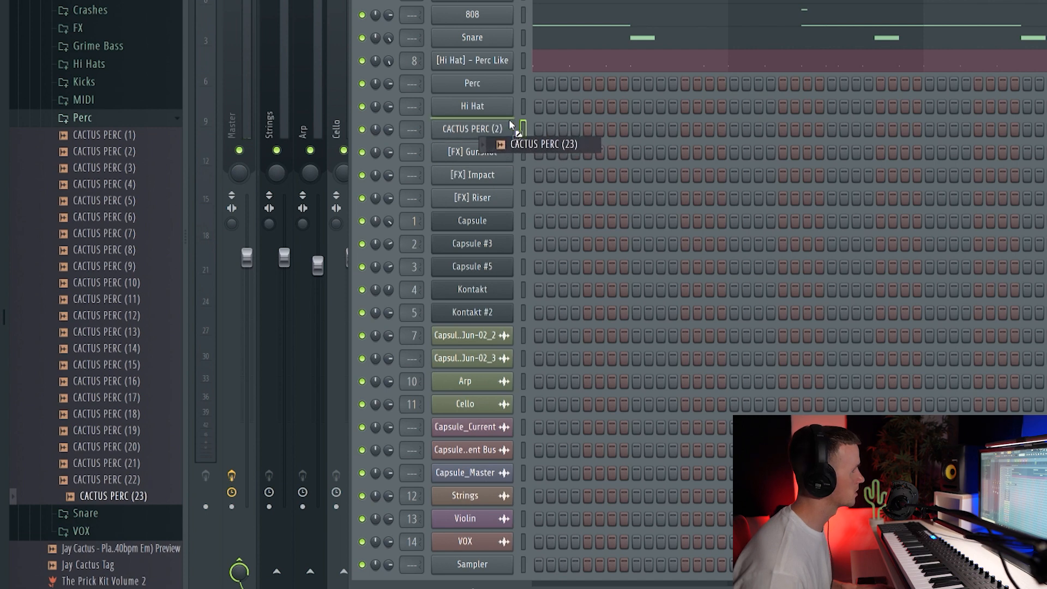
left_click_drag(512, 125, 507, 124)
Step: Place percussion hits on CACTUS PERC (23) across the pattern, shift the bar 7 hit slightly later and add one in bar 8
left_click(611, 129)
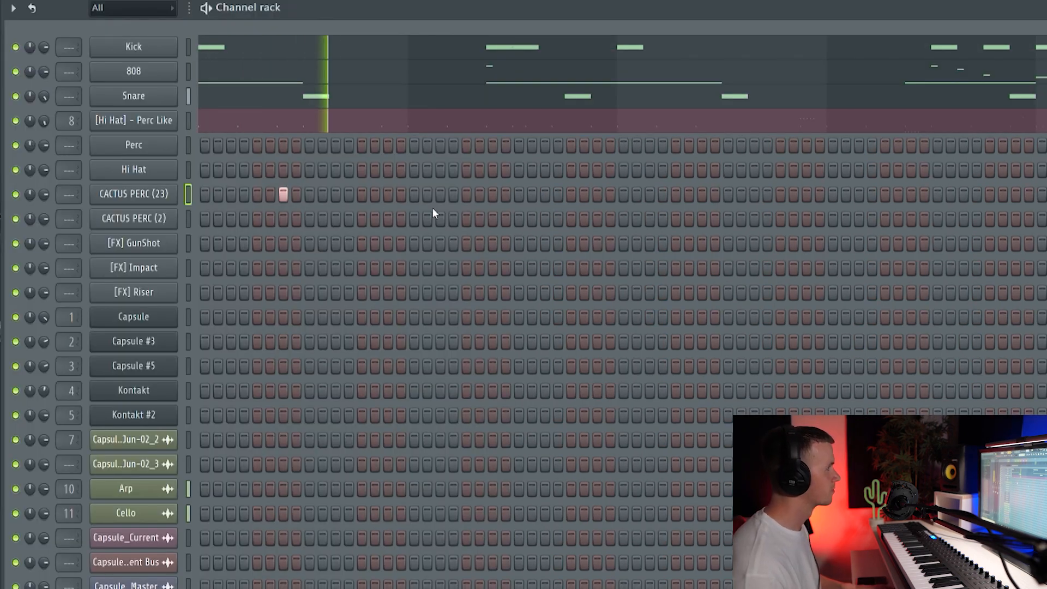
left_click(441, 196)
left_click(702, 195)
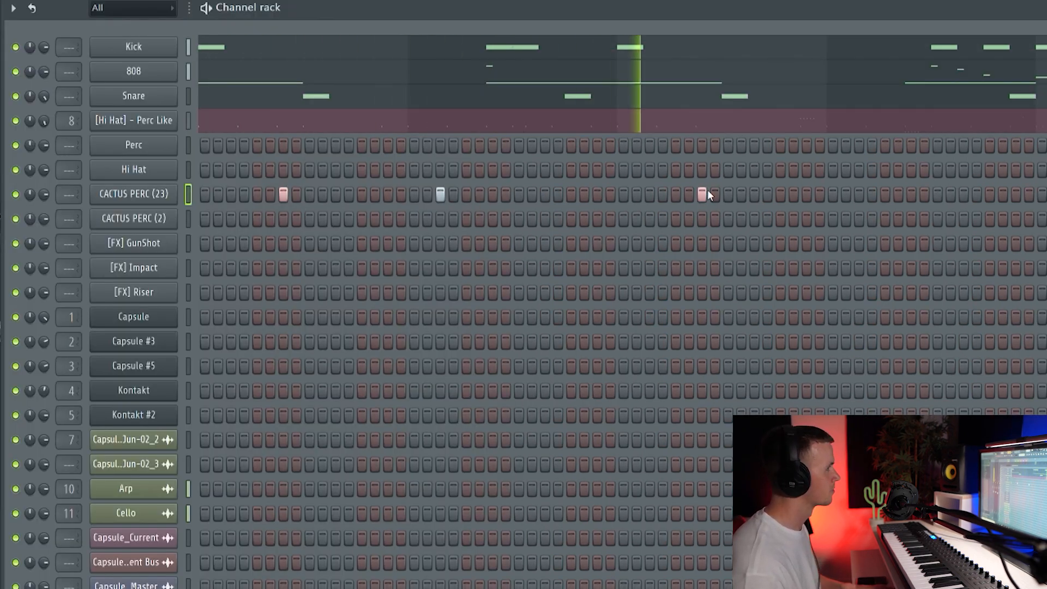
left_click(964, 195)
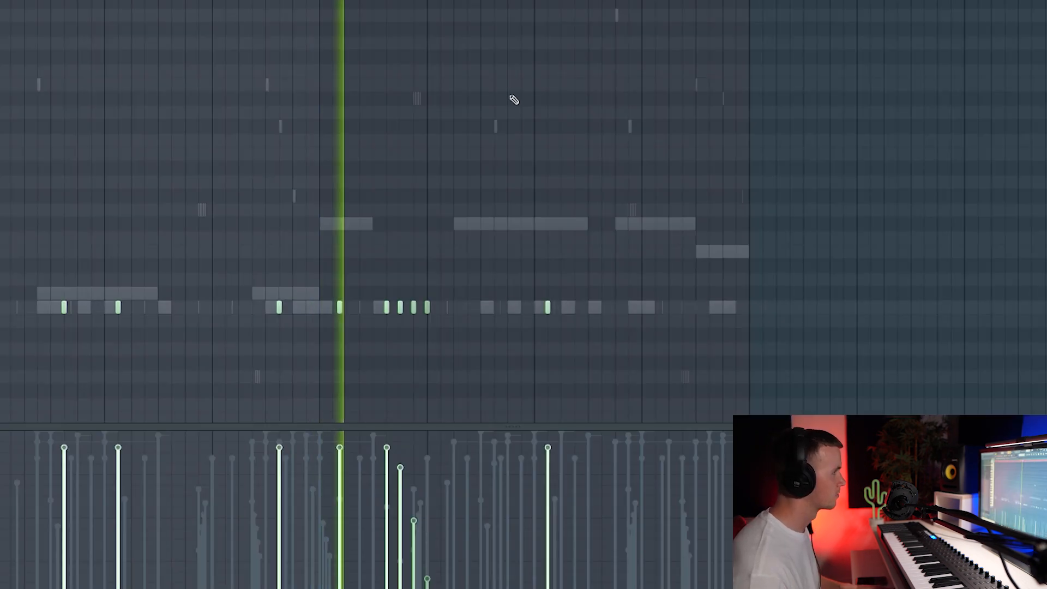
left_click_drag(548, 303, 577, 304)
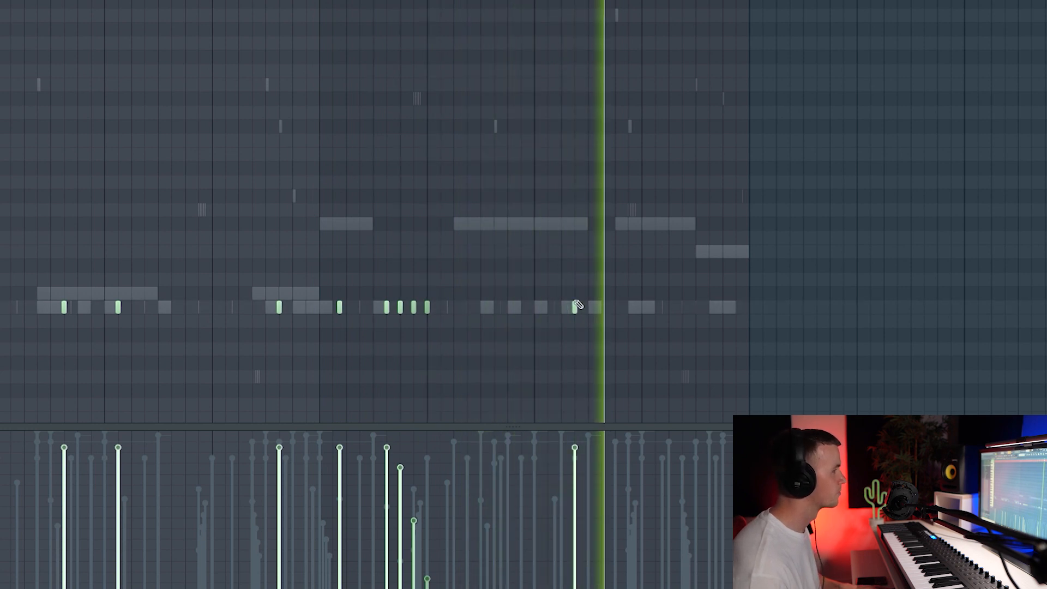
left_click(696, 305)
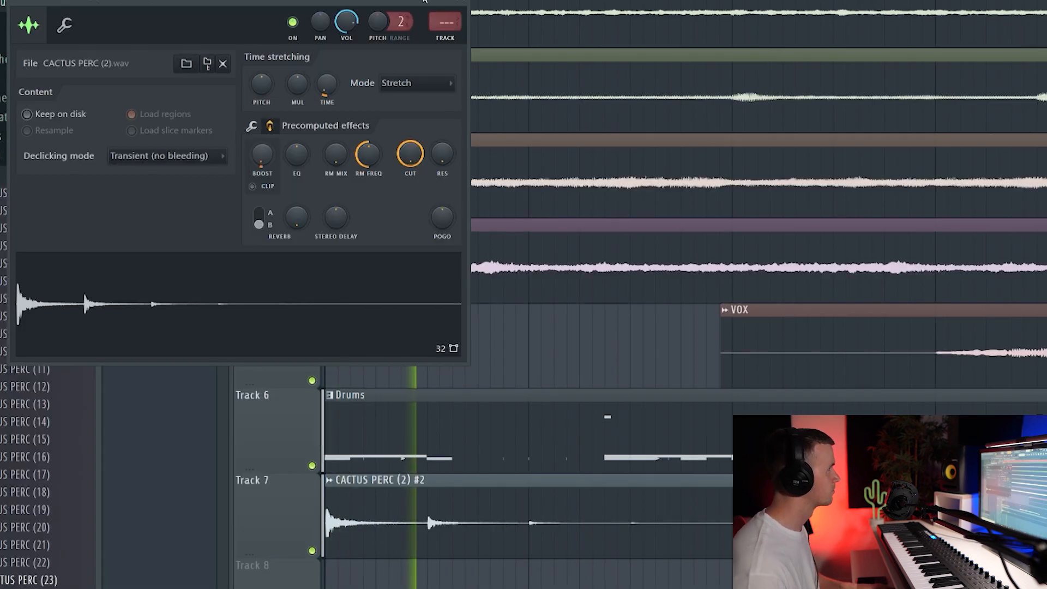
Step: Close the CACTUS PERC (2) #2 sample settings and reopen the clip from playlist track 7
left_click(461, 2)
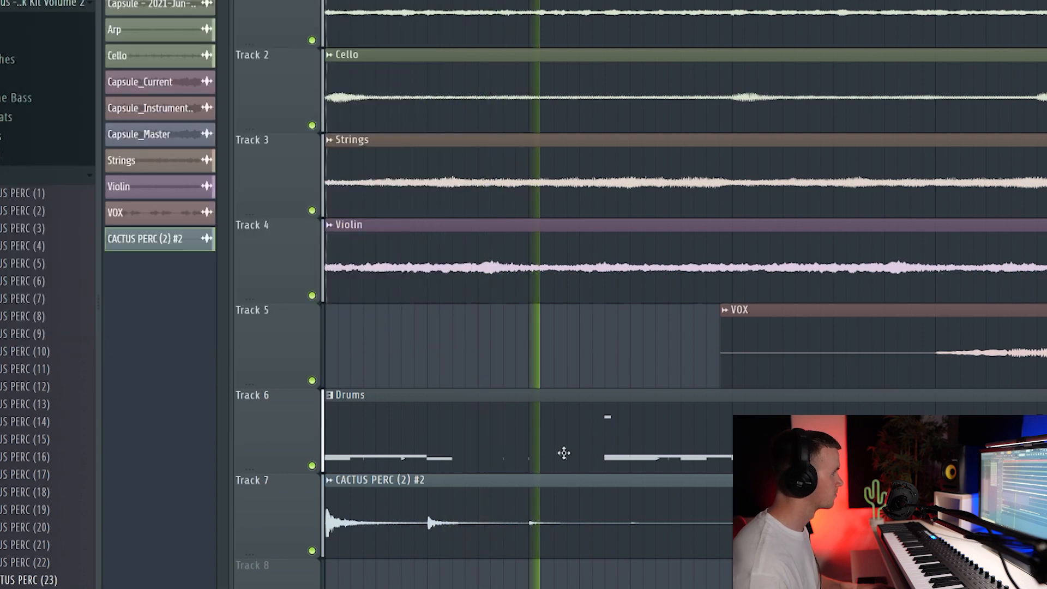
double_click(498, 480)
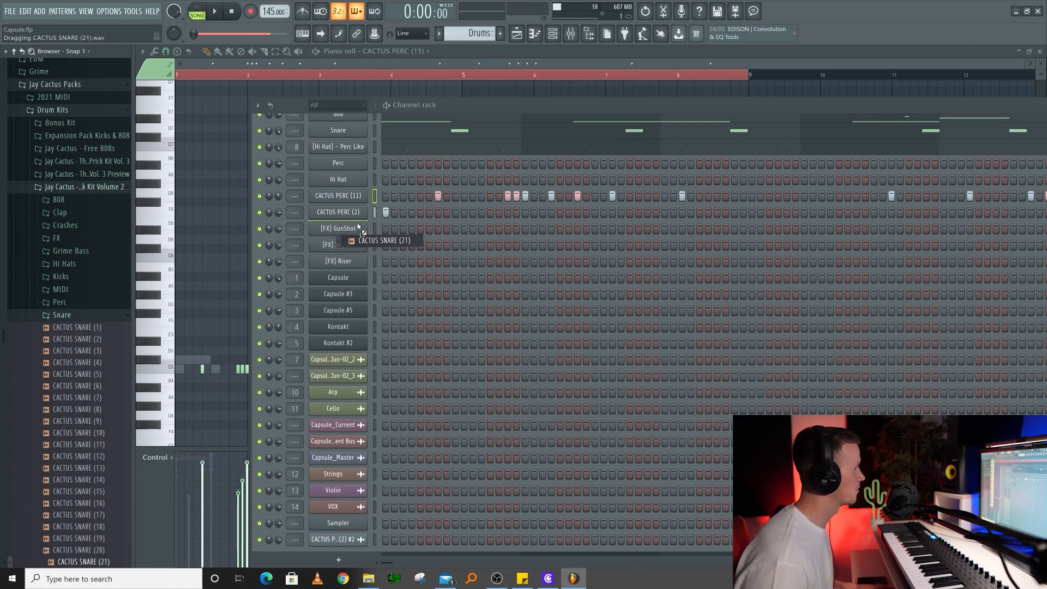
Step: Add CACTUS SNARE (21) as a channel below CACTUS PERC (2) and reverse its sample
left_click_drag(358, 227, 360, 220)
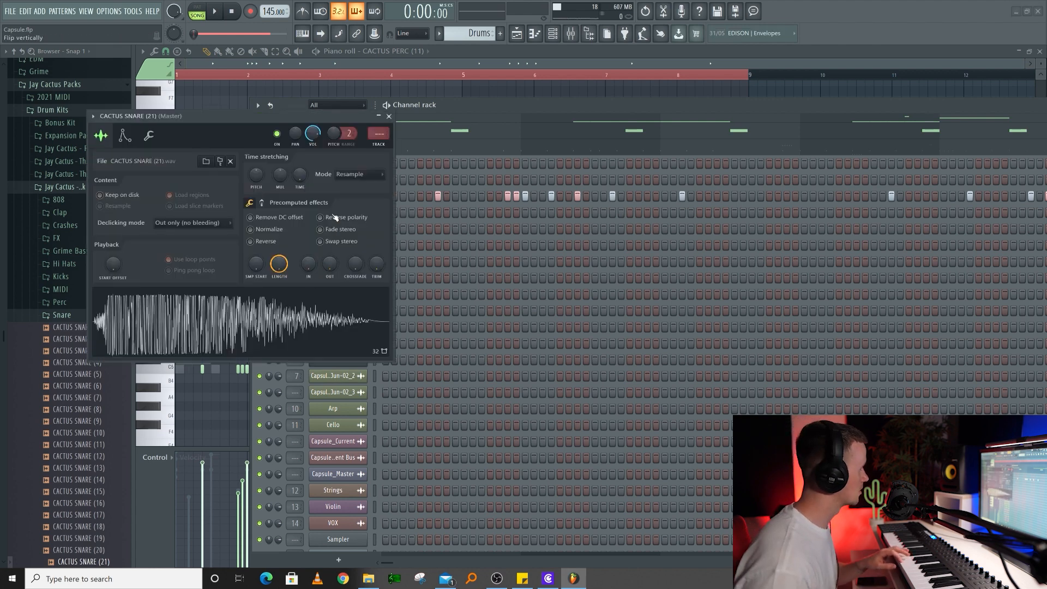
left_click(250, 241)
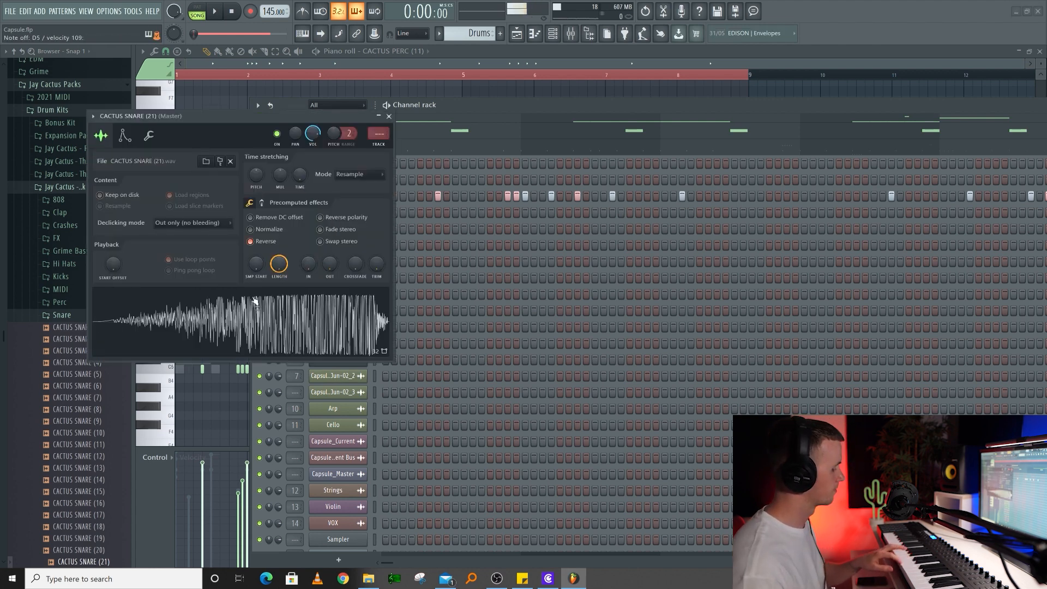
Step: Place two hits on the CACTUS SNARE (21) channel while playing the beat
left_click(612, 228)
key("space")
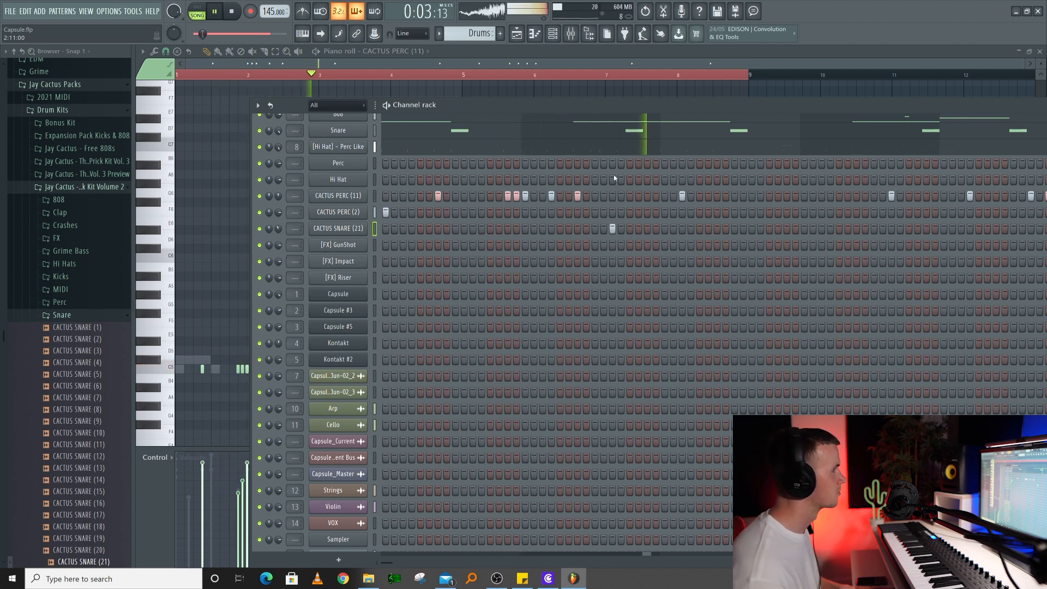
left_click(856, 229)
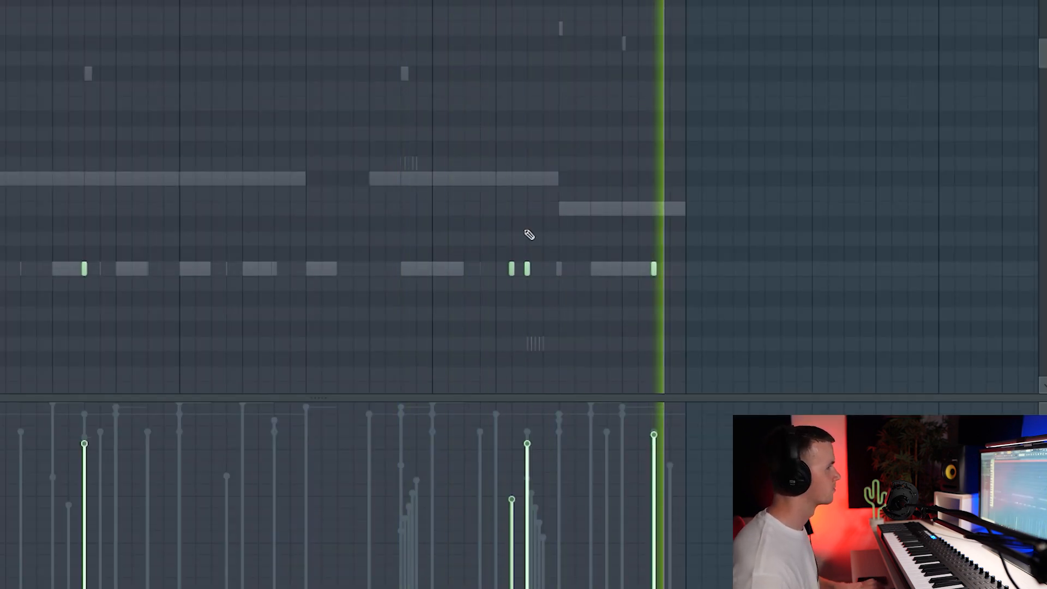
Step: Play through the full arrangement in the playlist from its beginning and review the track layout
scroll(358, 324, "down", 4)
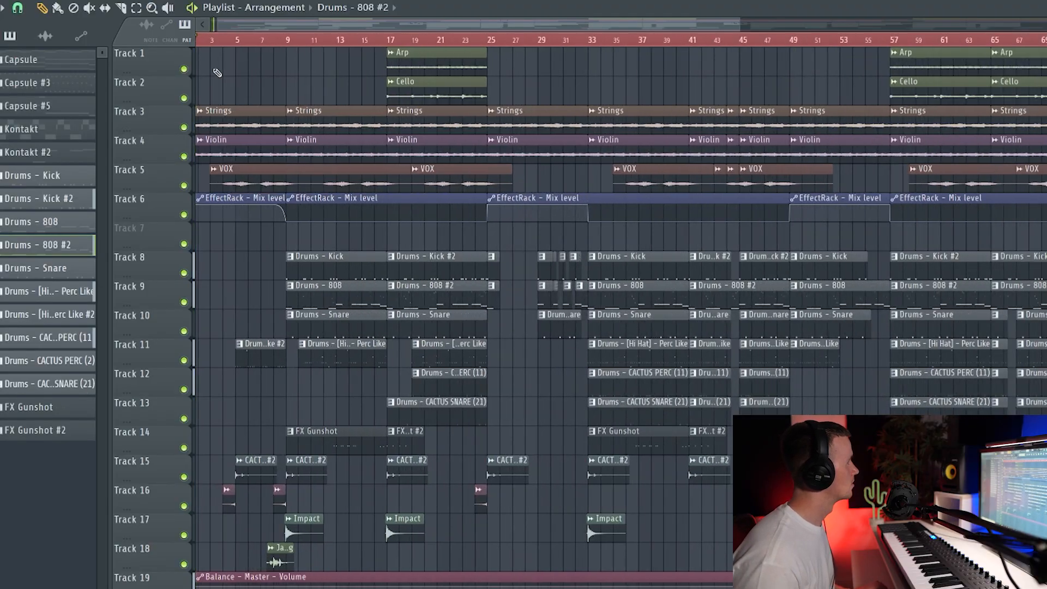
left_click_drag(240, 26, 175, 38)
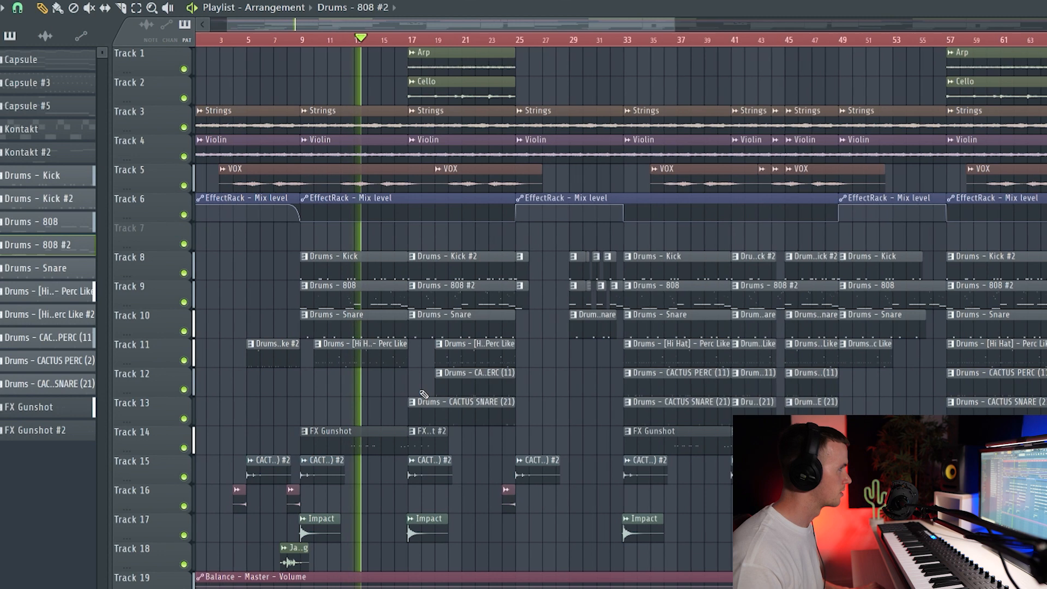
scroll(424, 394, "up", 2)
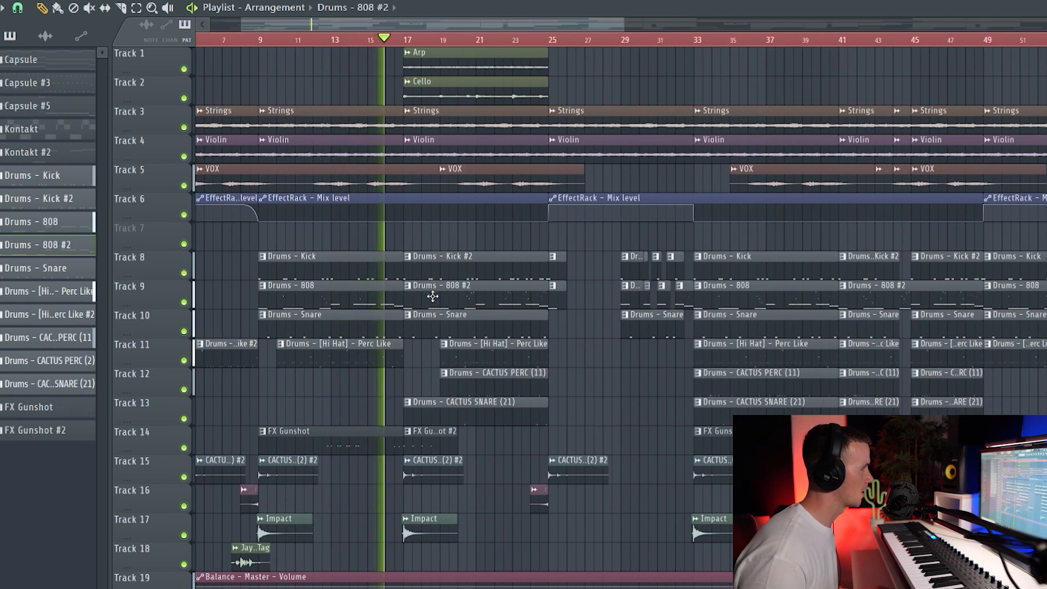
Step: Inspect the Drums - 808 #2 pattern's notes in the piano roll and return to the playlist arrangement
double_click(431, 294)
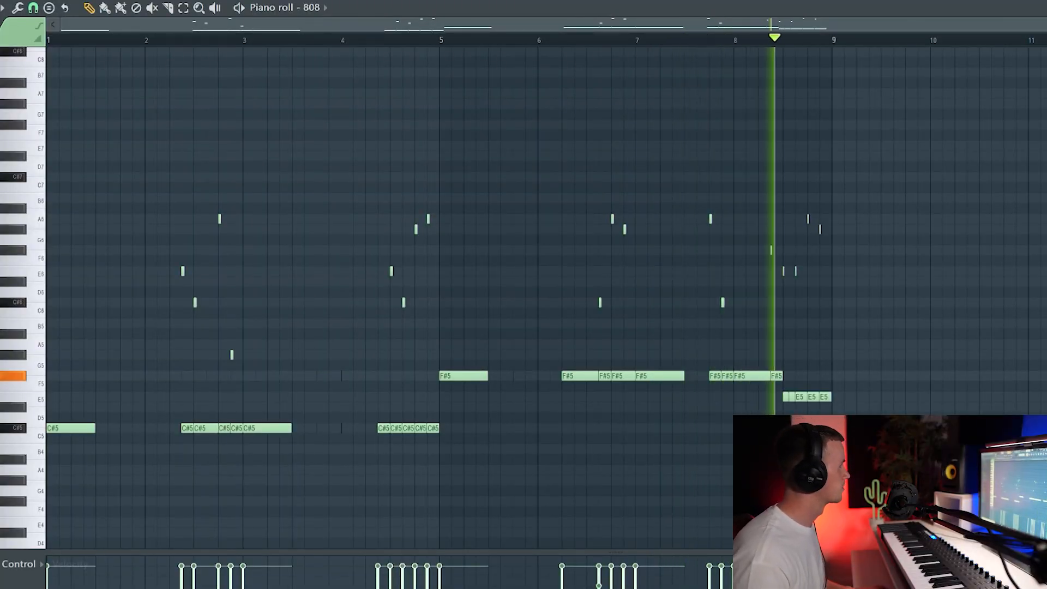
key("F5")
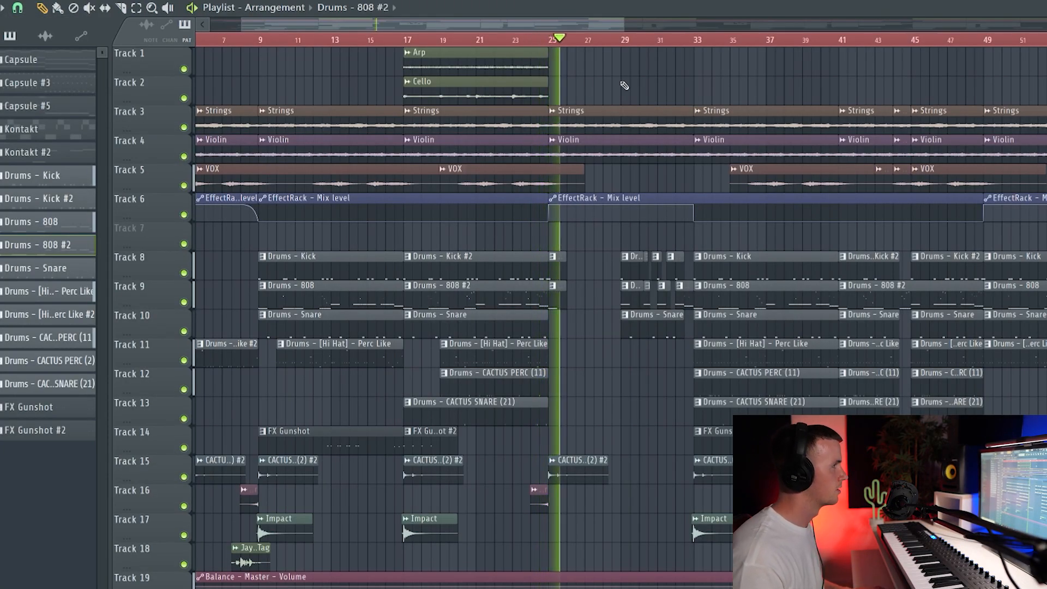
Step: Examine the arrangement from bar 25 to bar 49 during playback, including the clip cuts and drum gap before bar 45
scroll(622, 214, "down", 2)
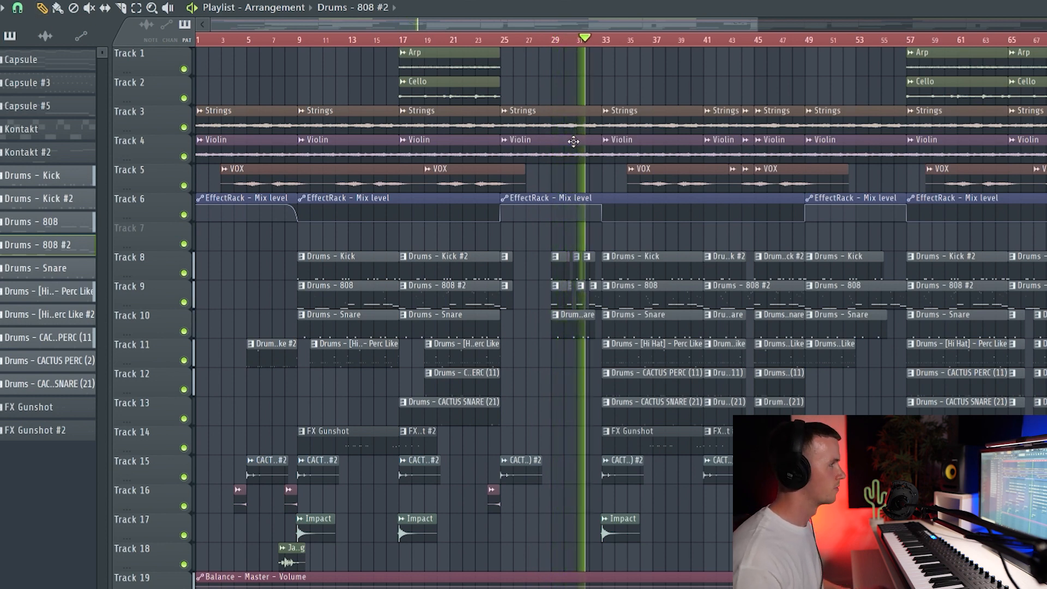
scroll(648, 275, "up", 3)
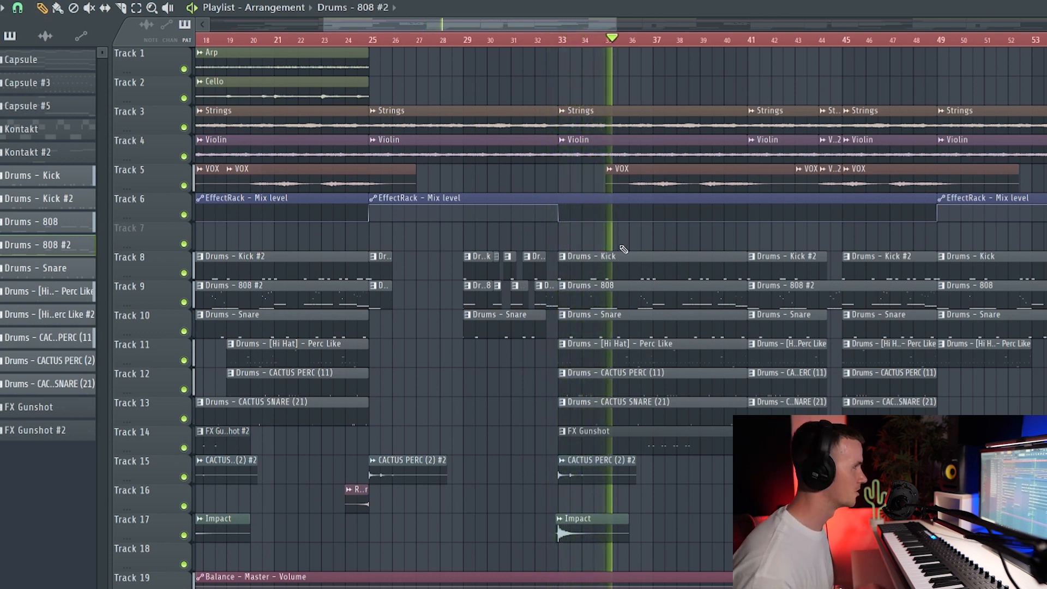
scroll(648, 230, "down", 2)
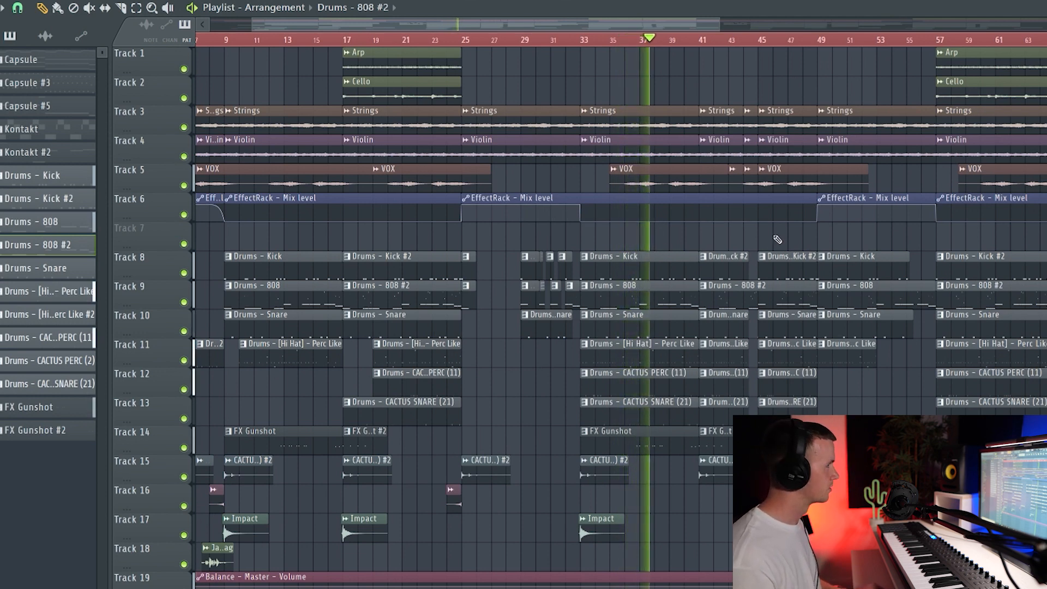
scroll(777, 239, "up", 4)
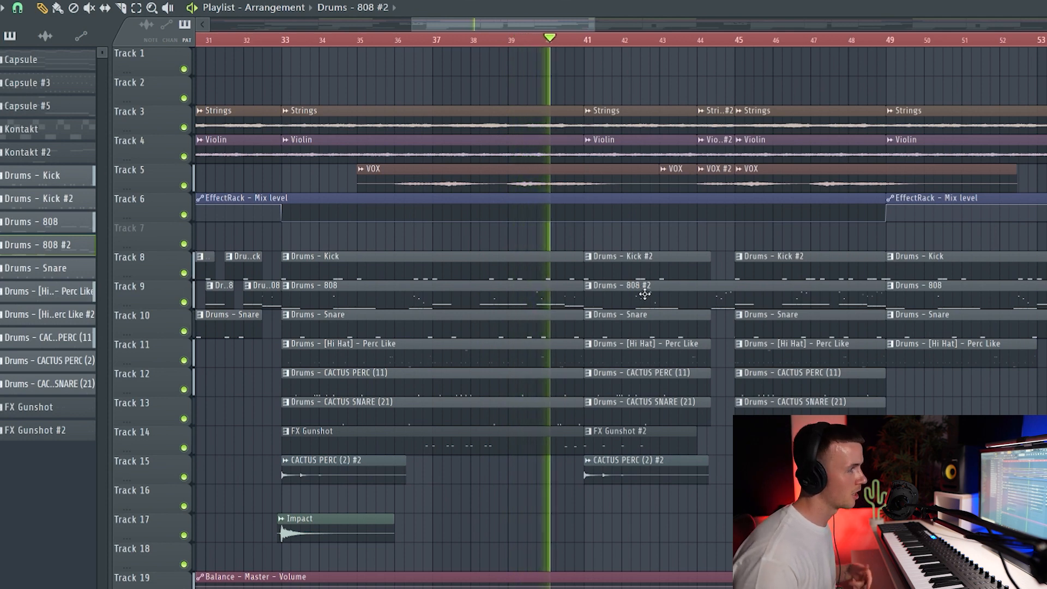
scroll(701, 164, "up", 2)
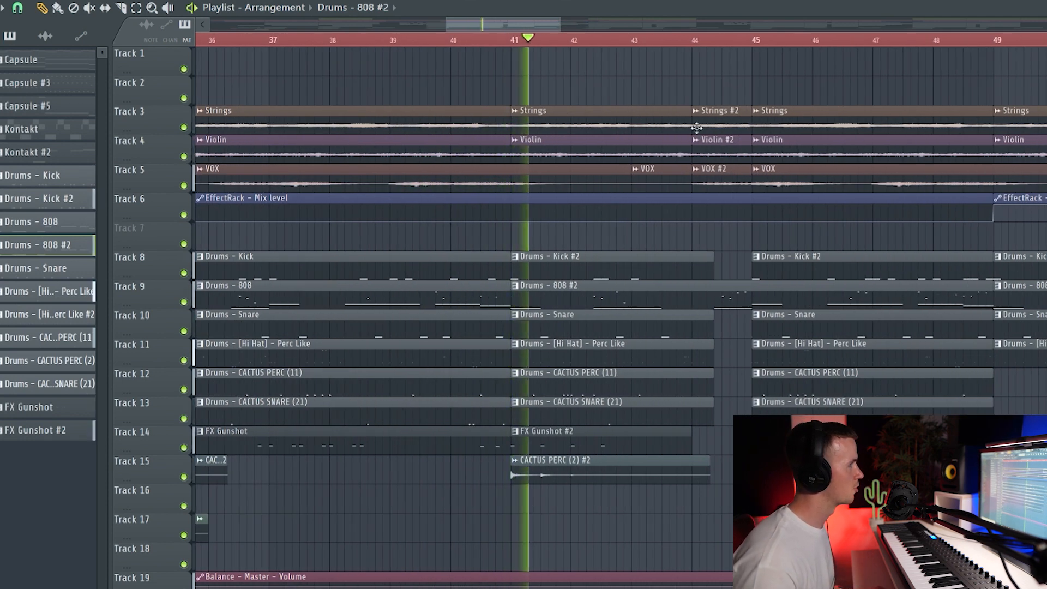
scroll(791, 277, "up", 2)
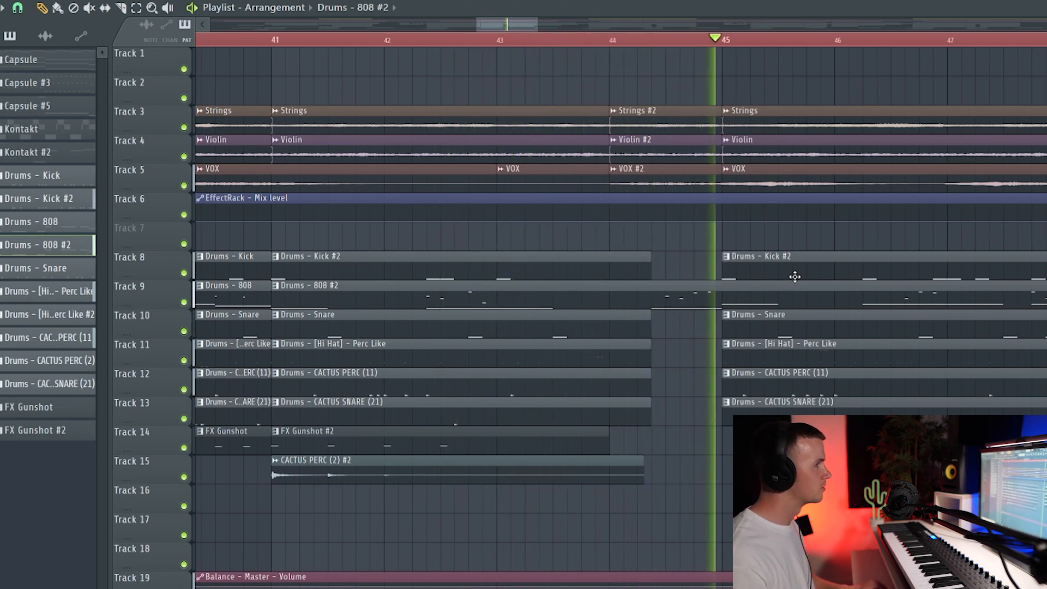
scroll(795, 276, "down", 4)
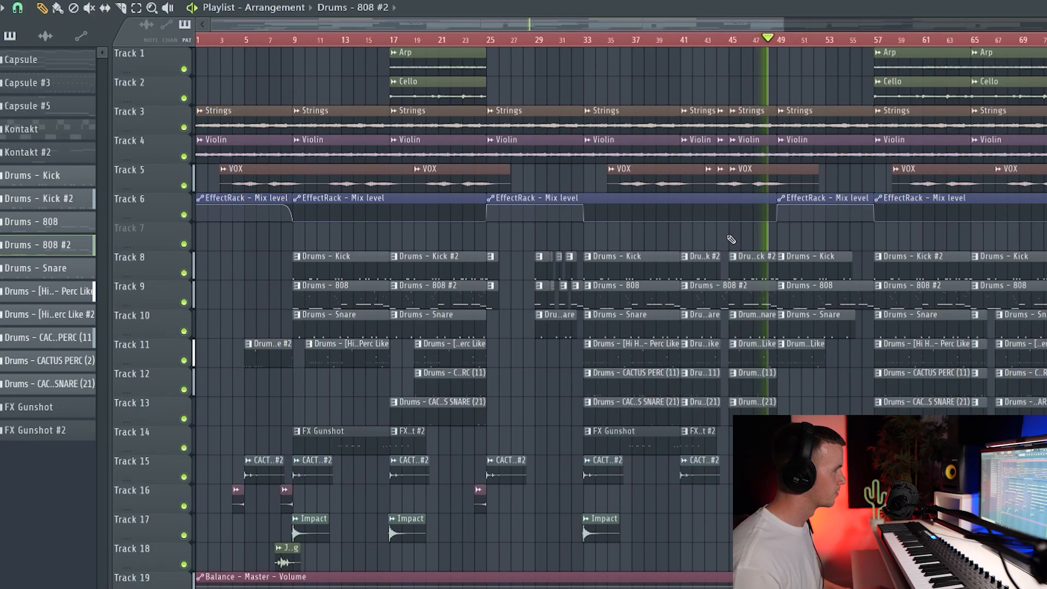
Step: Examine the arrangement from bar 49 onward during playback, including the drum gap before bar 67, and stop playback after bar 73
scroll(730, 239, "down", 2)
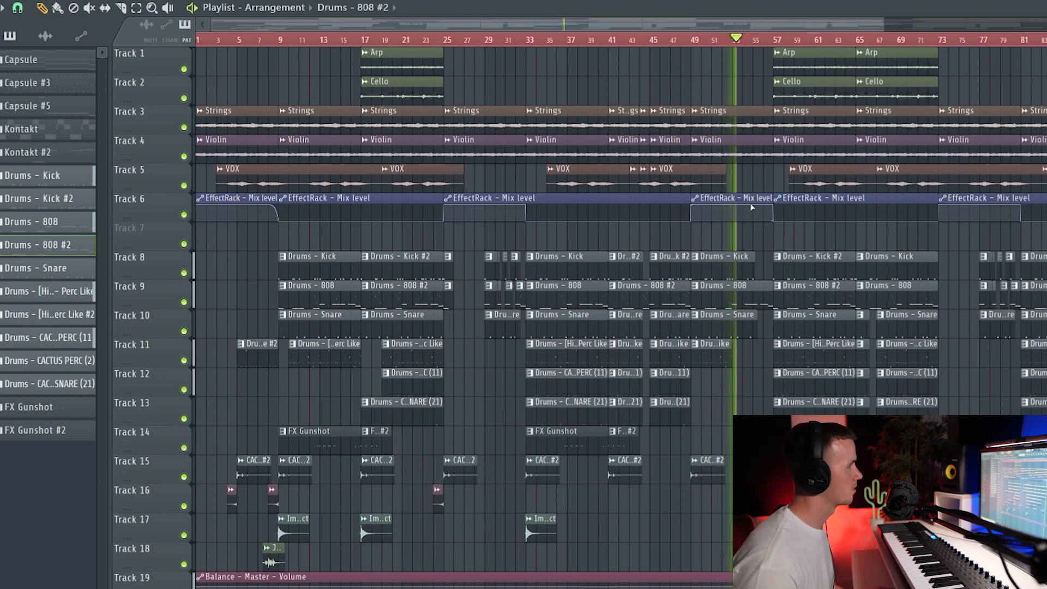
scroll(817, 241, "up", 2)
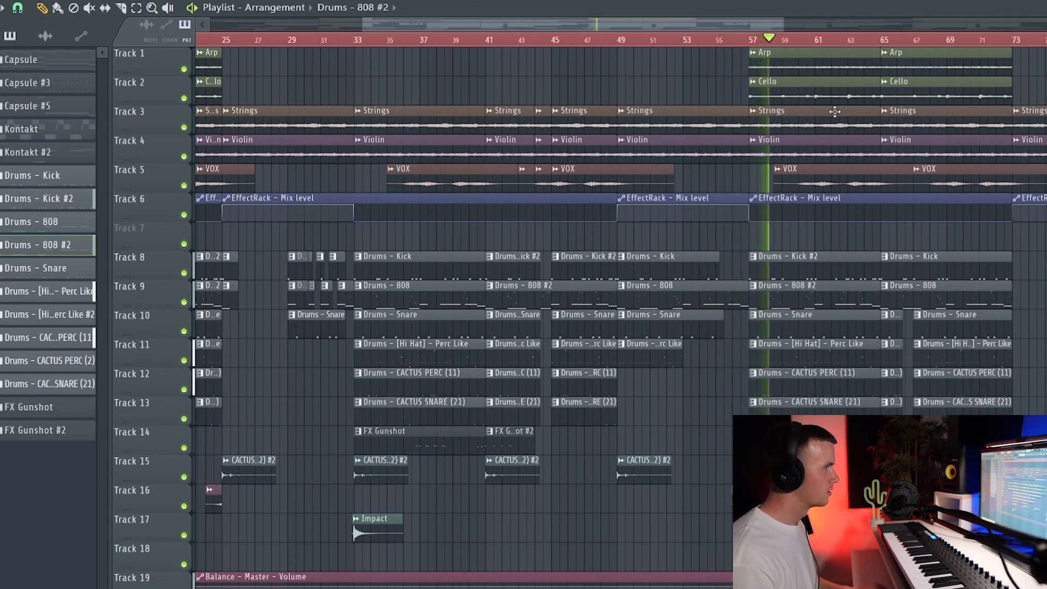
scroll(835, 111, "down", 4, "ctrl")
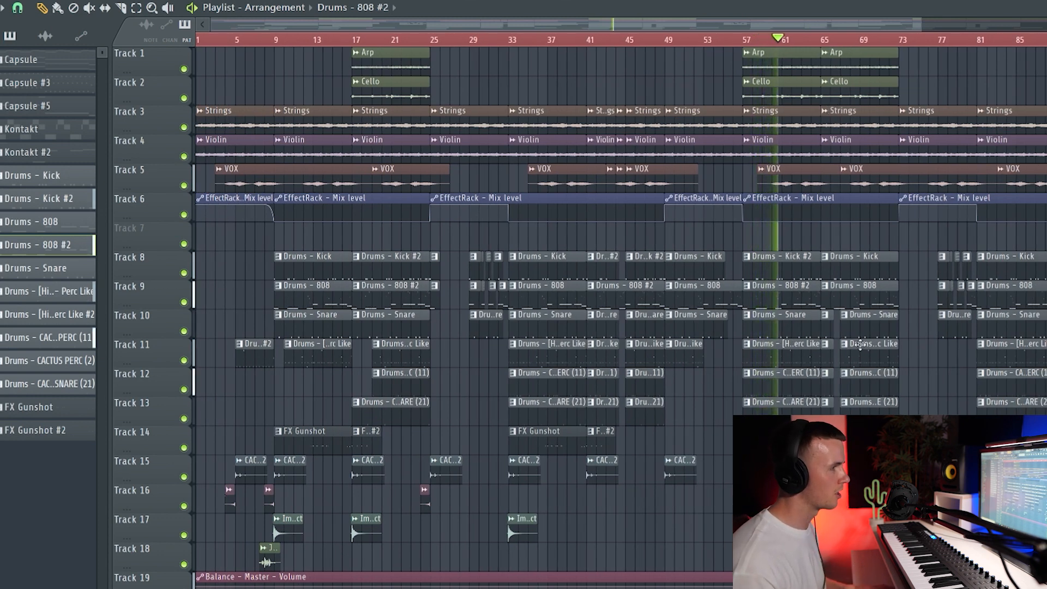
scroll(871, 413, "up", 3, "ctrl")
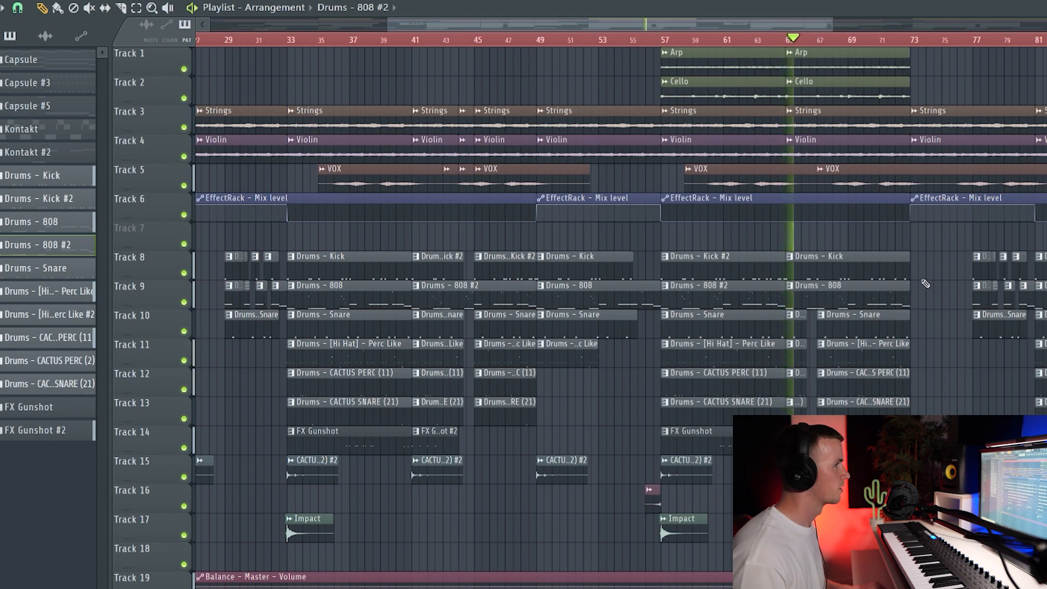
scroll(925, 284, "up", 6, "ctrl")
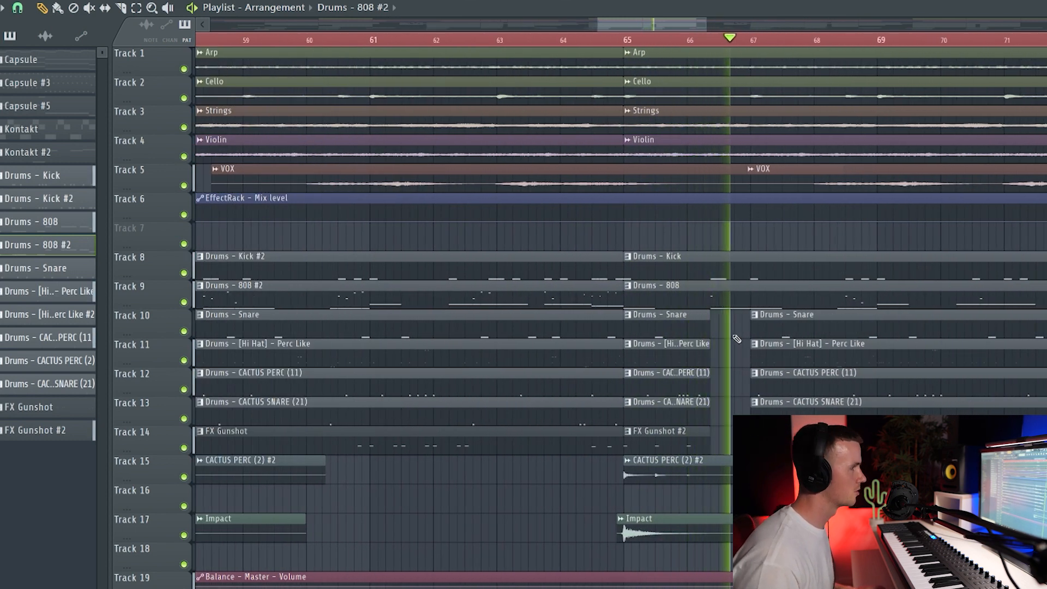
scroll(737, 340, "down", 4, "ctrl")
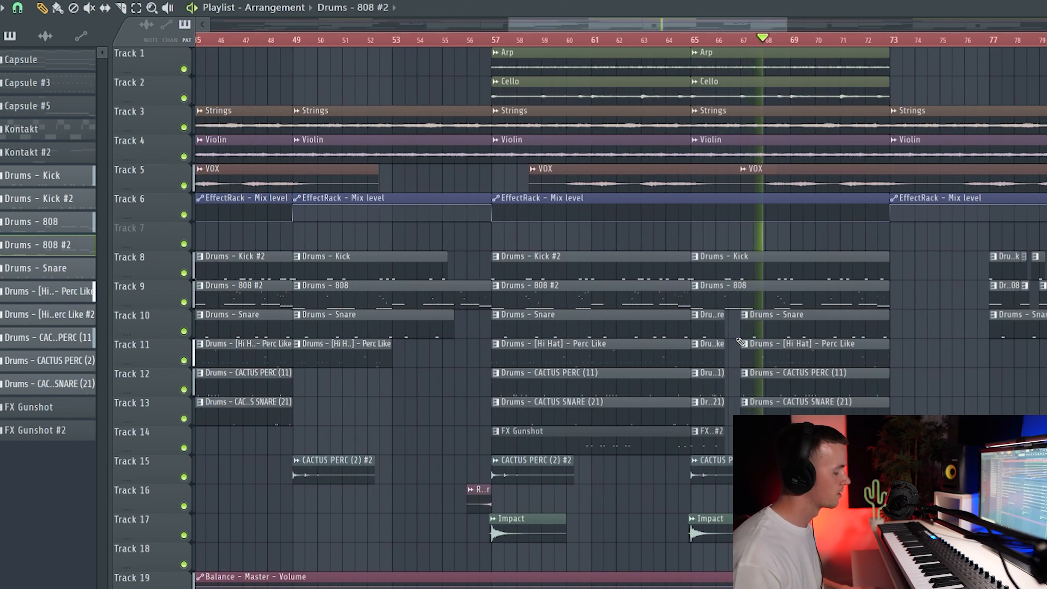
scroll(811, 329, "down", 5, "ctrl")
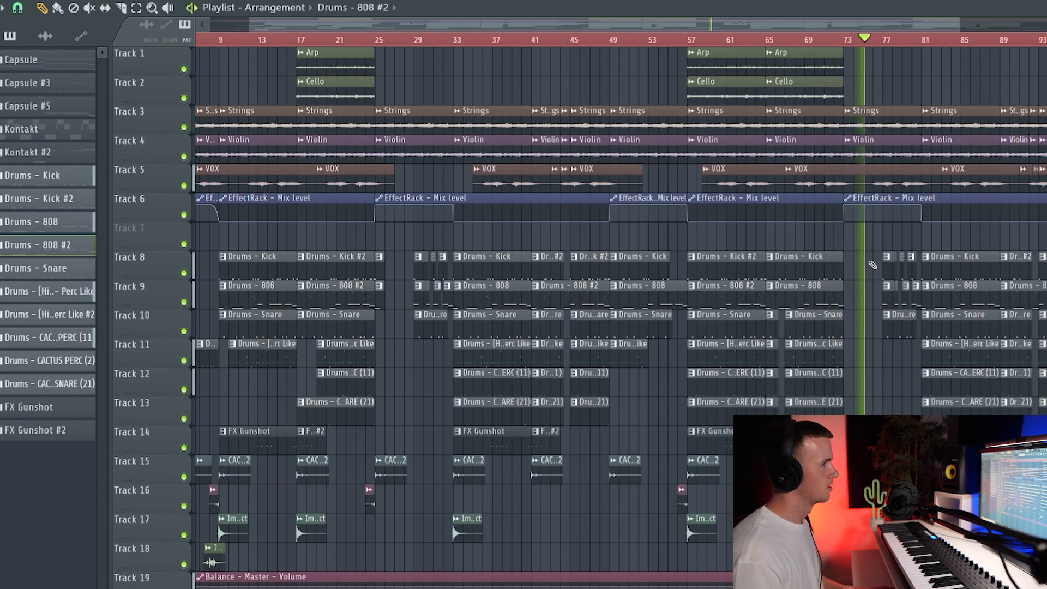
scroll(860, 245, "down", 2)
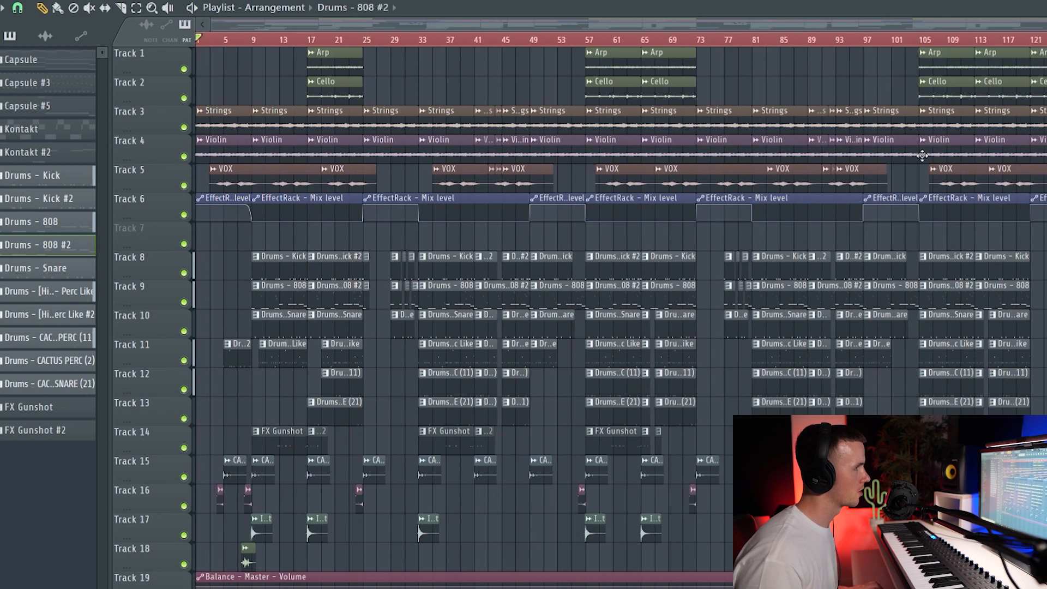